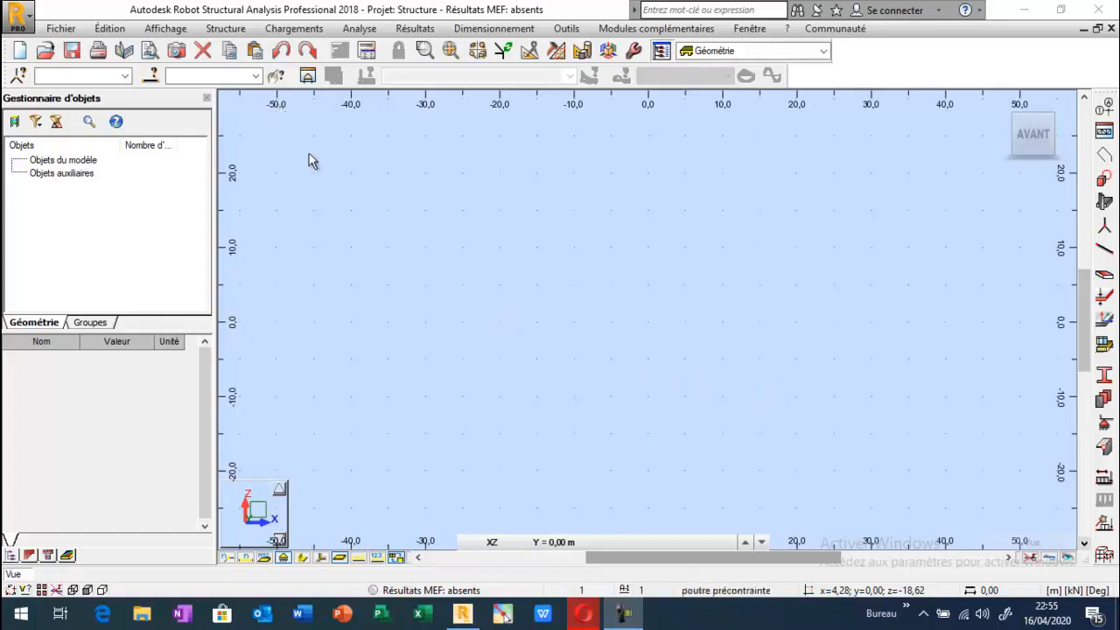
Set the project's structure type to Etude d'une Coque.
{"action": "left_click", "coordinate": [226, 28]}
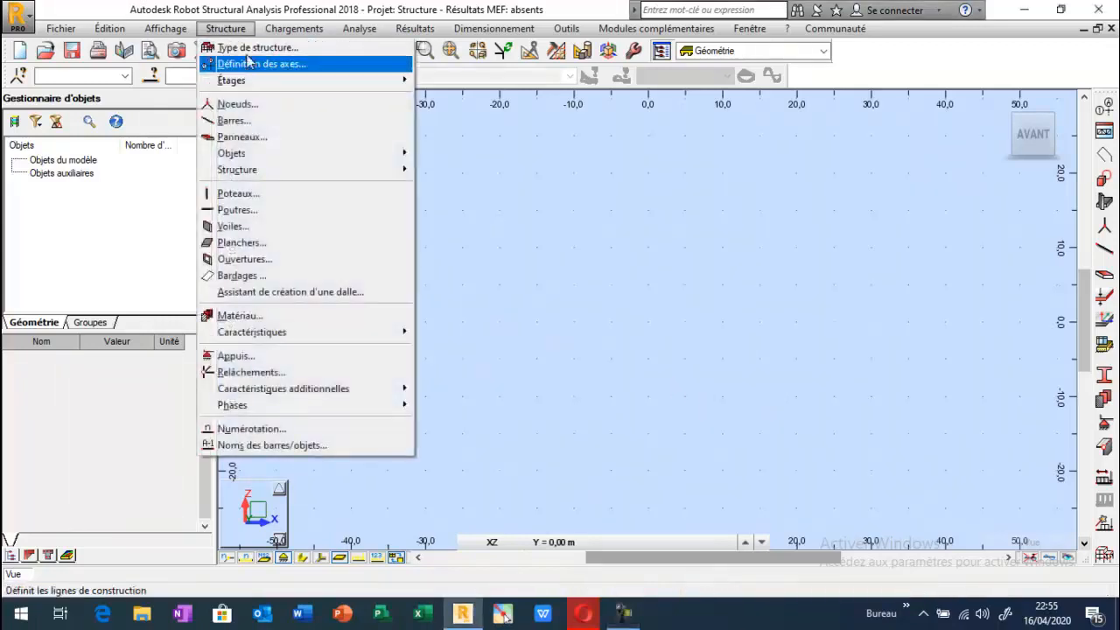
{"action": "left_click", "coordinate": [249, 48]}
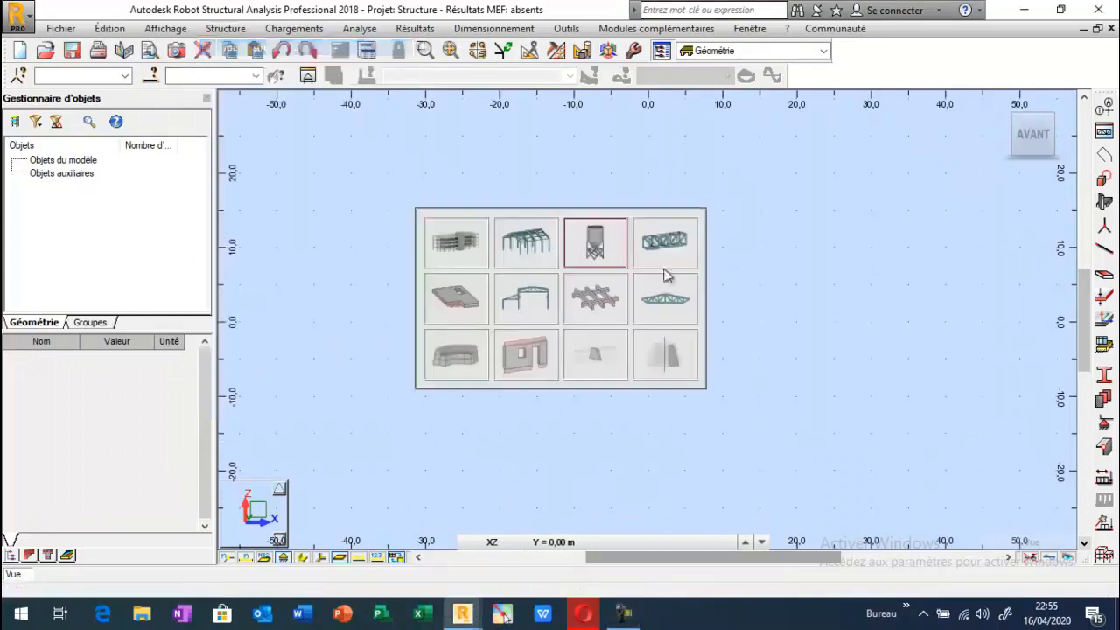
{"action": "left_click", "coordinate": [590, 243]}
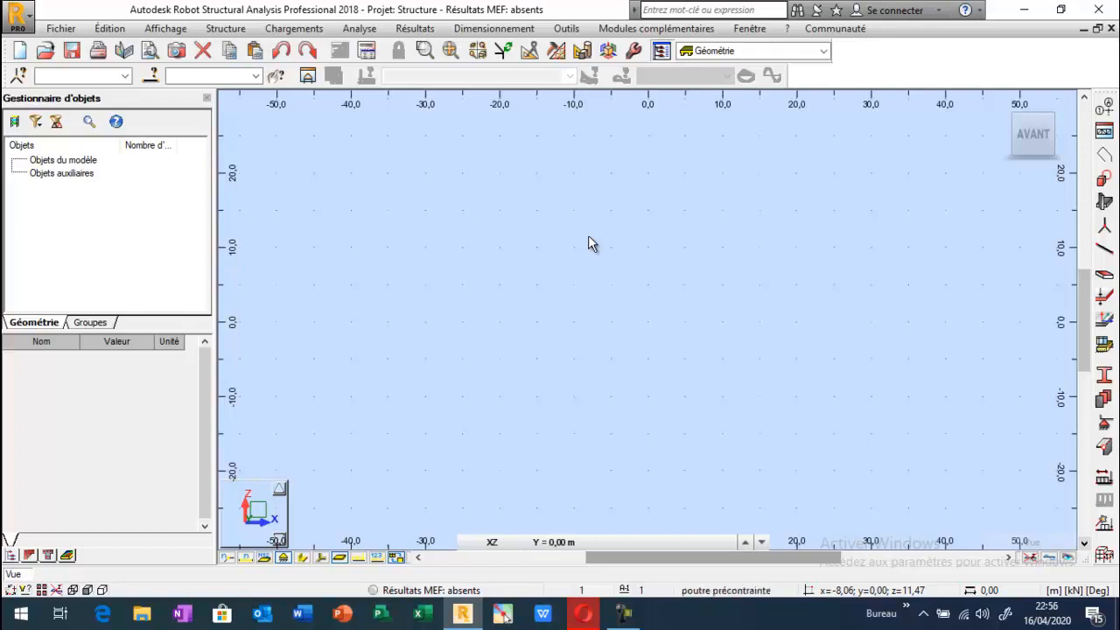
Add Cartesian construction lines along X starting at 0.00 m, repeated once with a 40 m spacing.
{"action": "left_click", "coordinate": [1104, 131]}
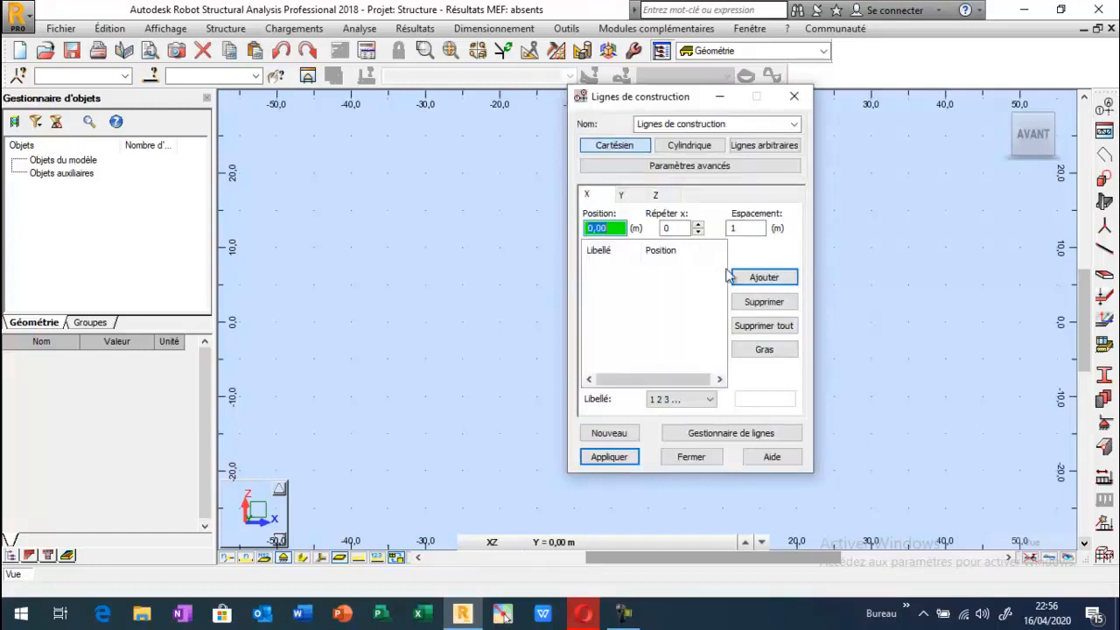
{"action": "left_click", "coordinate": [698, 225]}
{"action": "key", "text": "Tab"}
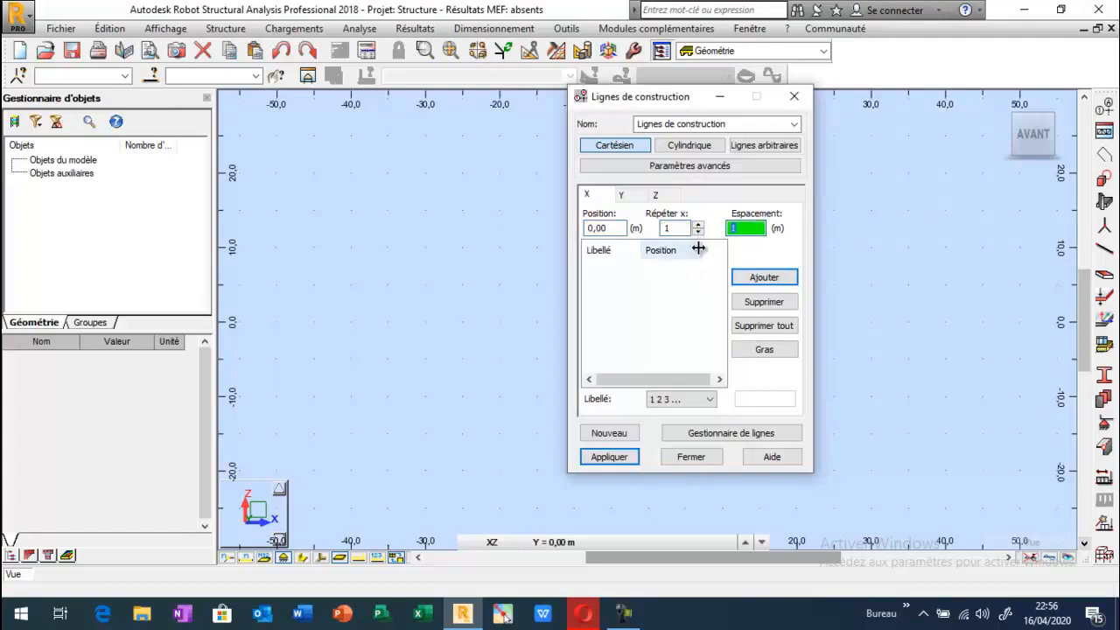
{"action": "left_click", "coordinate": [739, 278]}
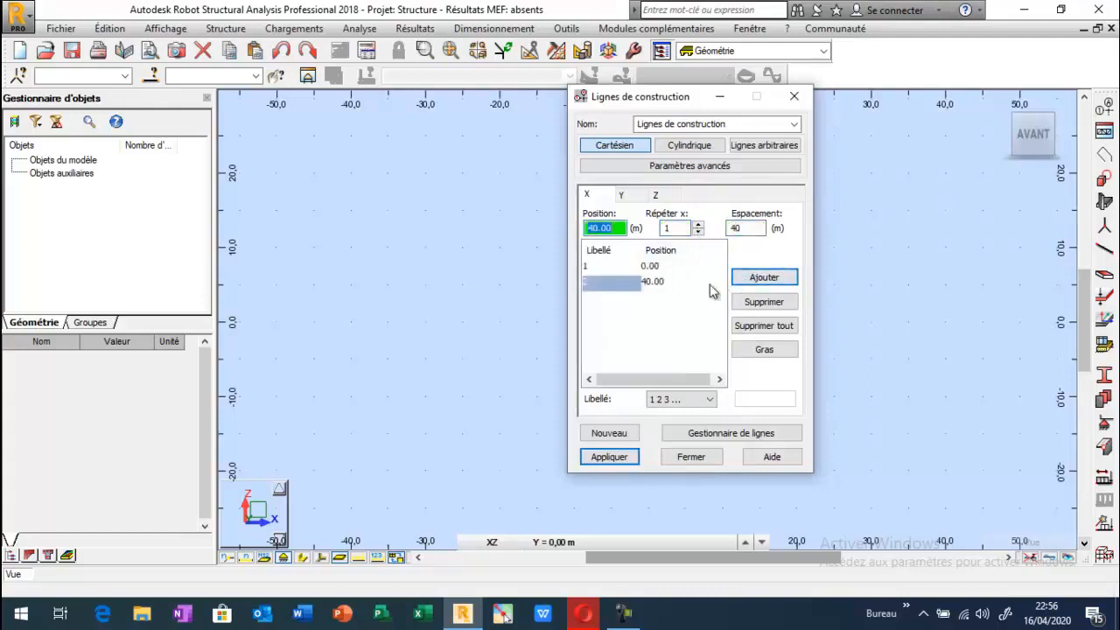
Add a Z construction line at 0.00 m and apply the construction lines to the model.
{"action": "left_click", "coordinate": [621, 195]}
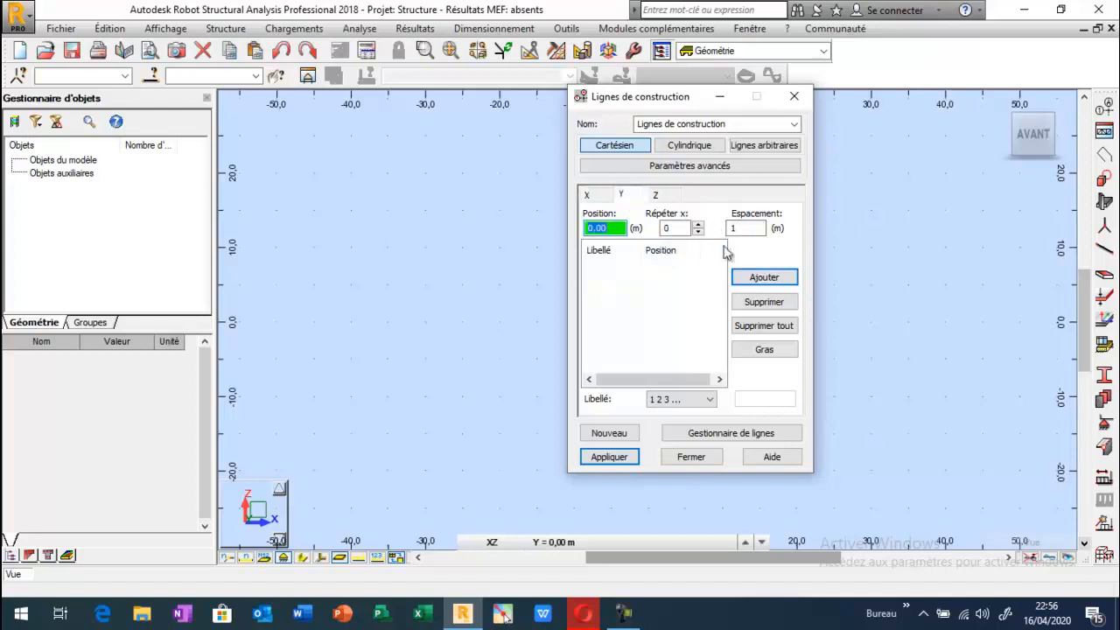
{"action": "left_click", "coordinate": [655, 193]}
{"action": "left_click", "coordinate": [765, 281]}
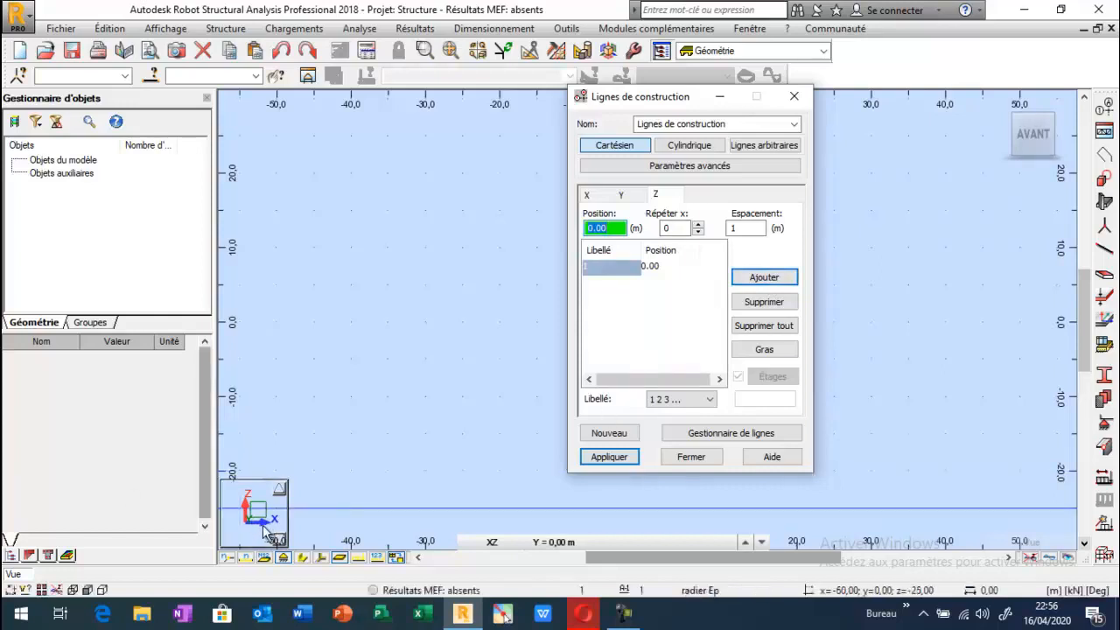
{"action": "left_click", "coordinate": [609, 456]}
{"action": "left_click", "coordinate": [684, 459]}
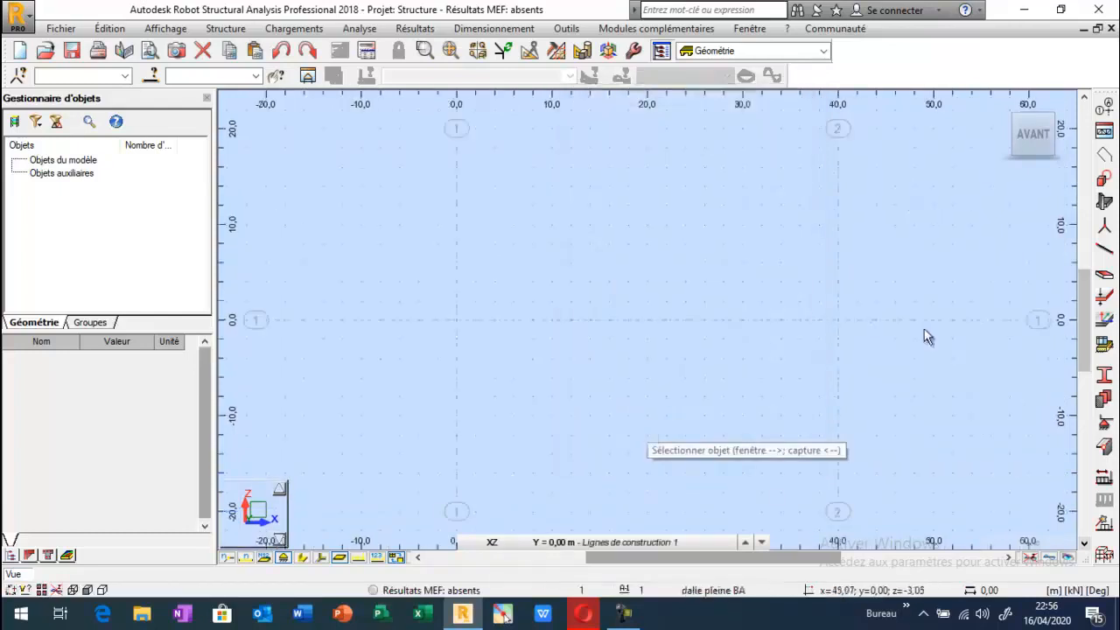
Create nodes at X = 0 and X = 40 m on the Z = 0 axis and display the node numbers.
{"action": "left_click", "coordinate": [1103, 226]}
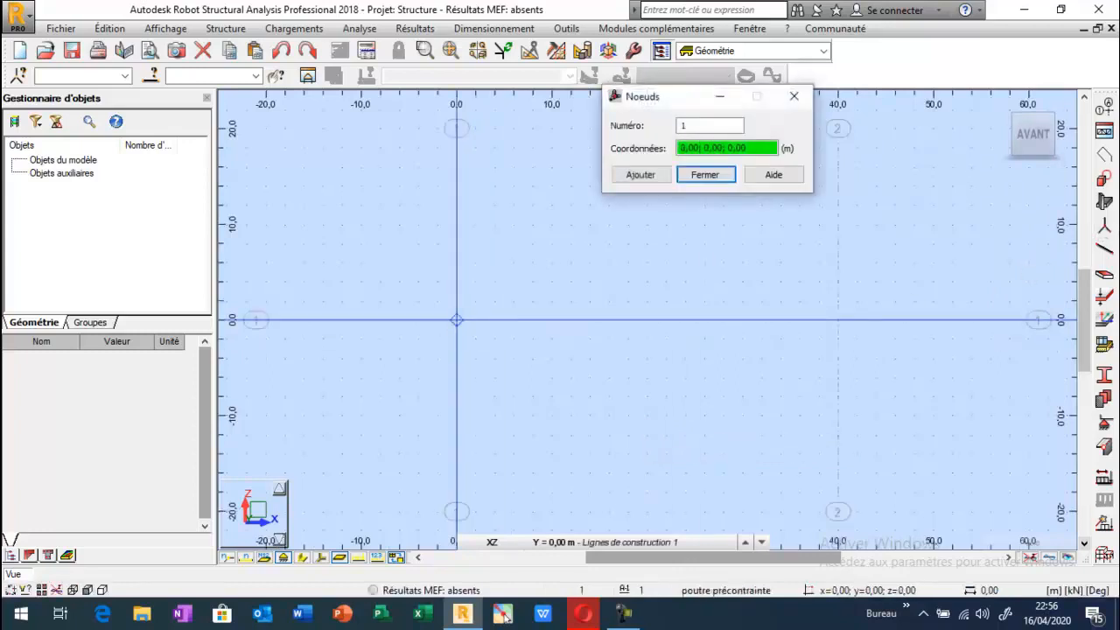
{"action": "left_click", "coordinate": [456, 320]}
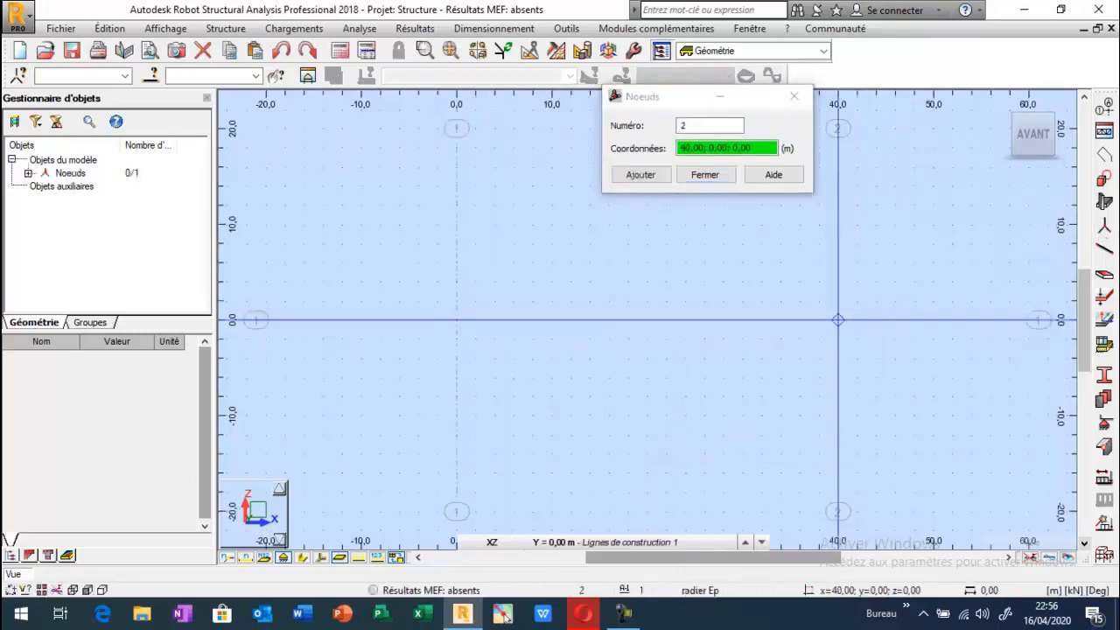
{"action": "left_click", "coordinate": [837, 319]}
{"action": "left_click", "coordinate": [793, 96]}
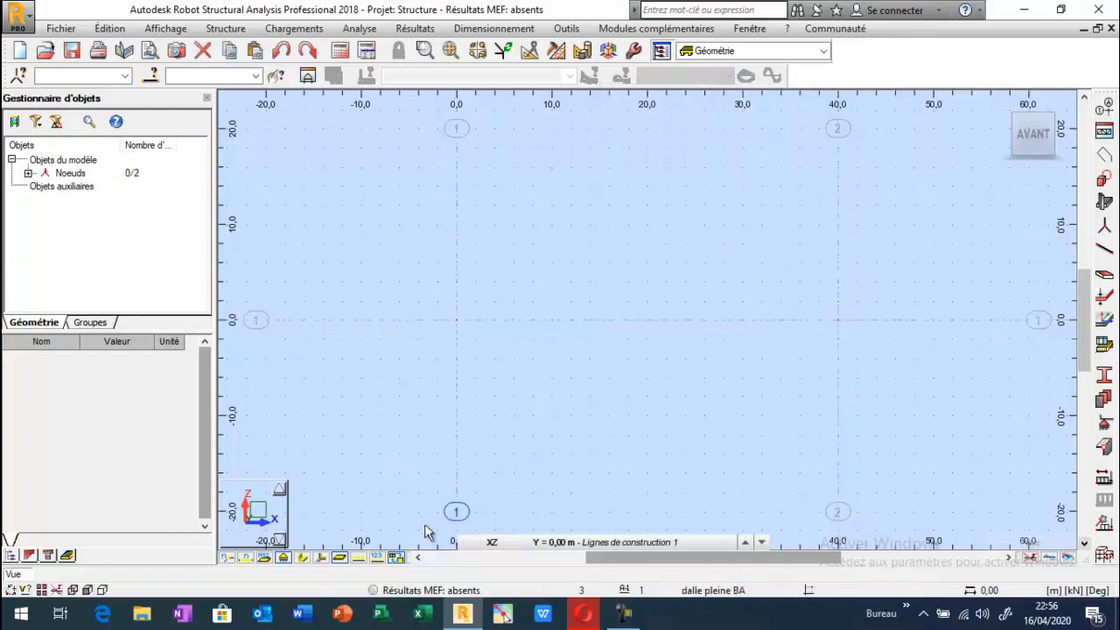
{"action": "left_click", "coordinate": [247, 558]}
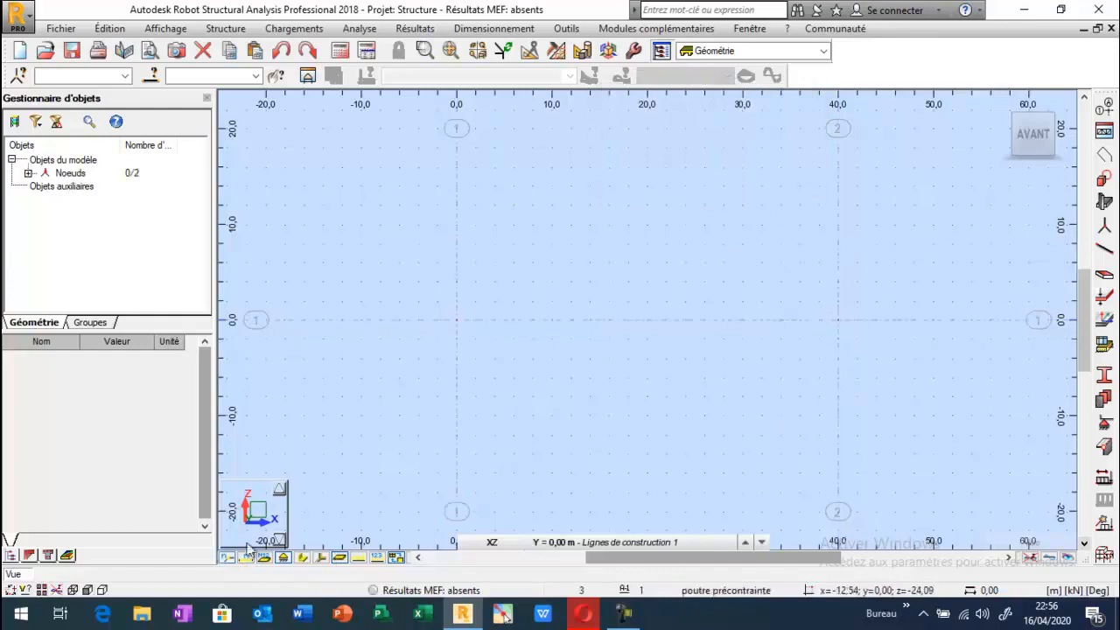
Create a Poutre BA bar with the prestressed beam section from node 1 to node 2.
{"action": "left_click", "coordinate": [1104, 249]}
{"action": "left_click_drag", "start_coordinate": [682, 91], "coordinate": [120, 32]}
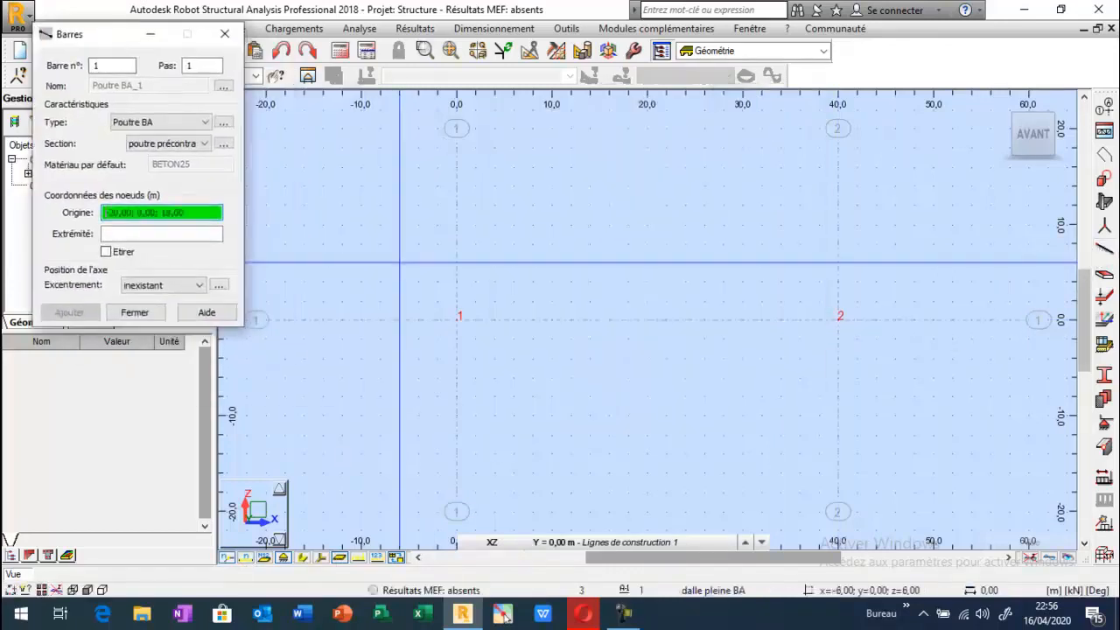
{"action": "left_click", "coordinate": [455, 318]}
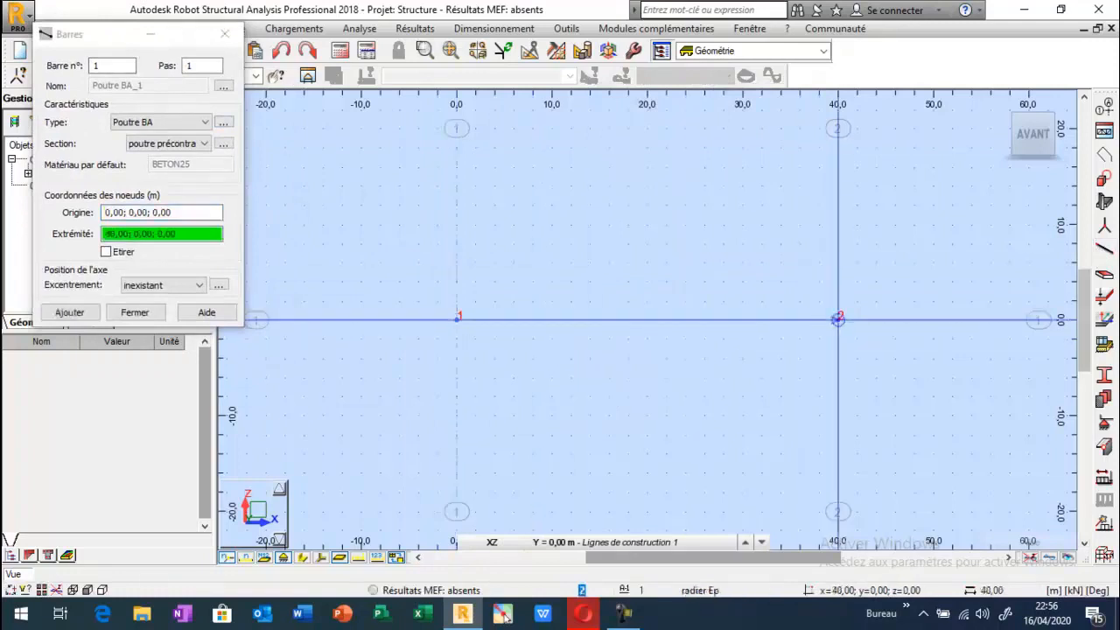
{"action": "left_click", "coordinate": [837, 318]}
{"action": "key", "text": "Escape"}
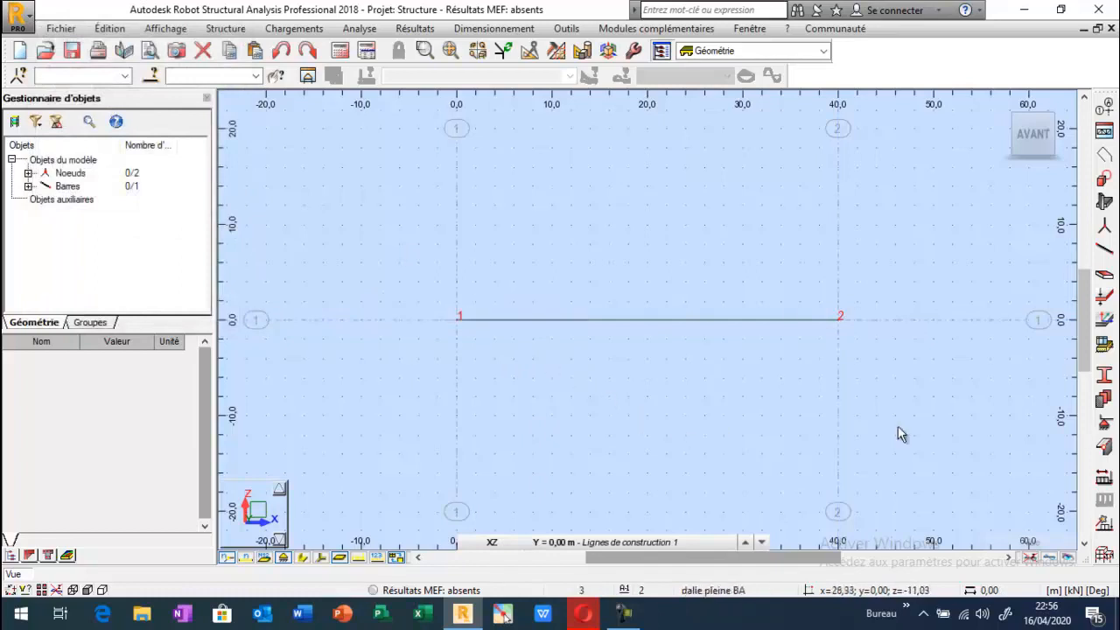
Open the nodal support definitions and place their window clear of the beam.
{"action": "left_click", "coordinate": [1104, 423]}
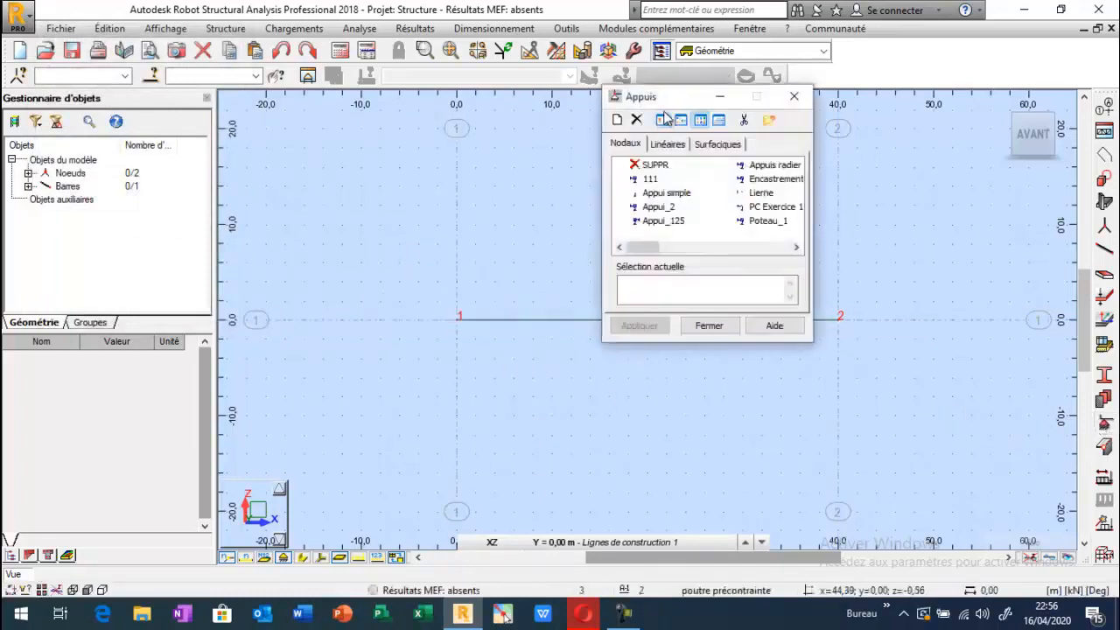
{"action": "left_click_drag", "start_coordinate": [672, 100], "coordinate": [208, 52]}
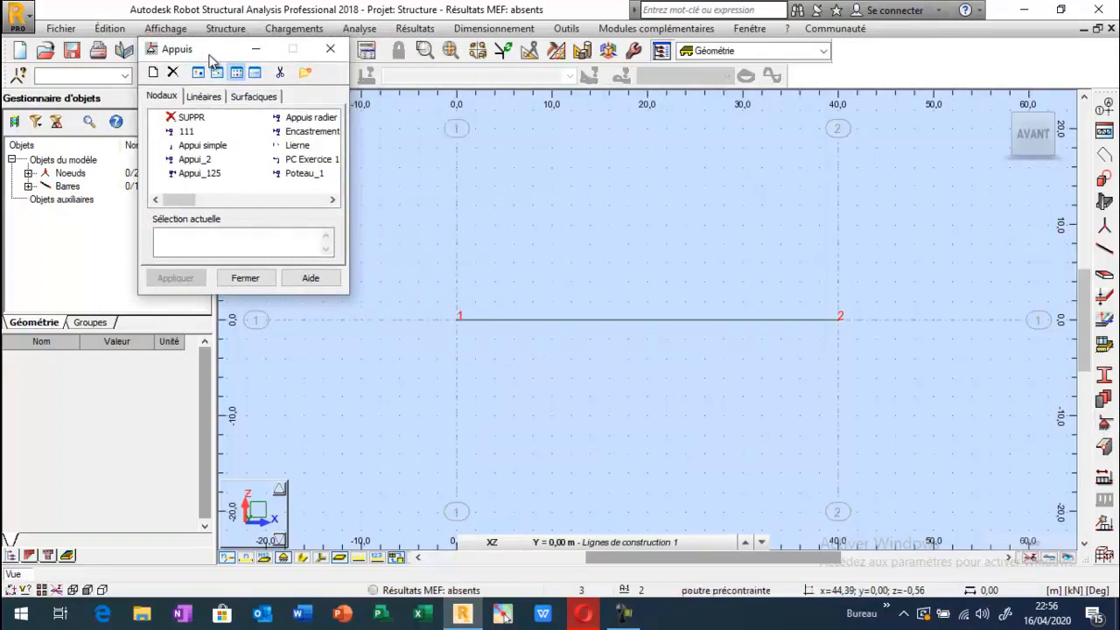
{"action": "left_click", "coordinate": [192, 147]}
{"action": "left_click", "coordinate": [154, 72]}
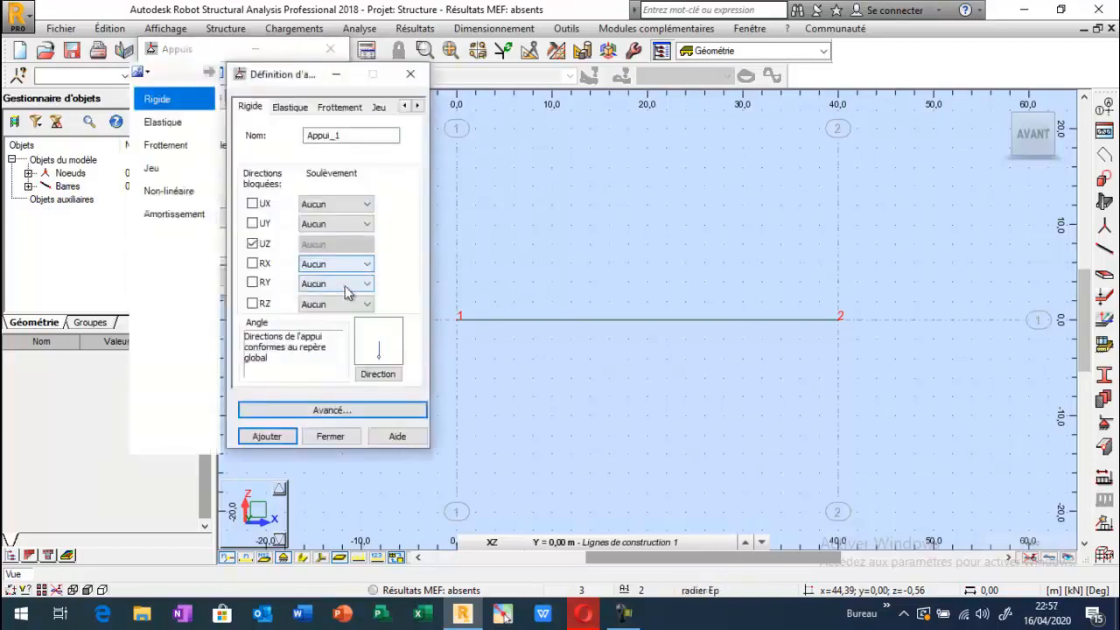
{"action": "left_click", "coordinate": [410, 79]}
Start a new rigid nodal support based on Rotule and name it "appuis poutre BP".
{"action": "left_click", "coordinate": [221, 201]}
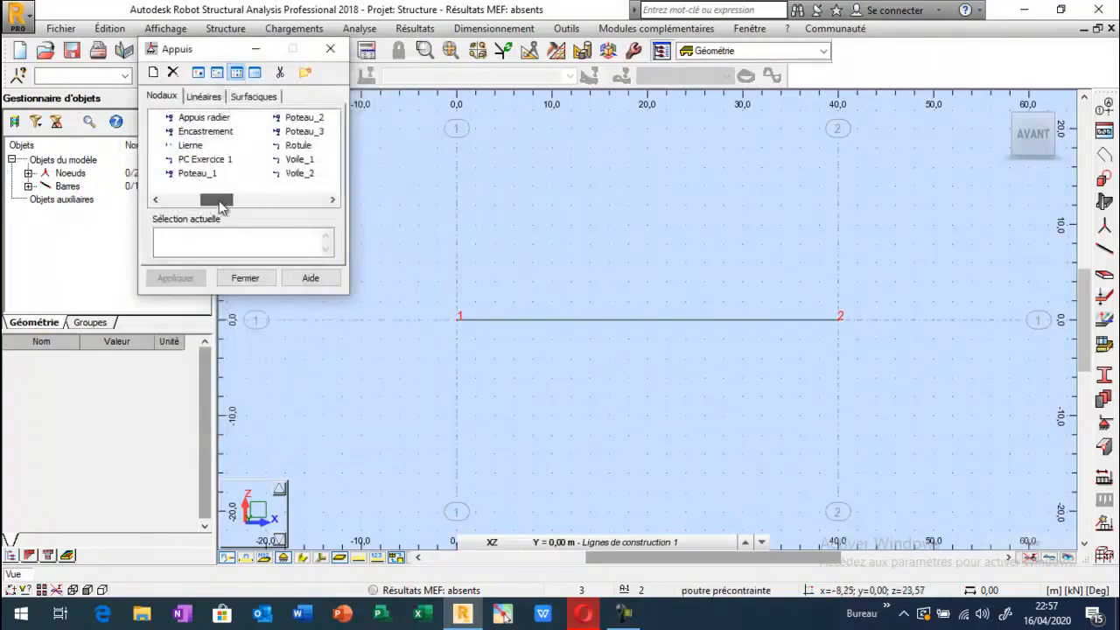
{"action": "left_click", "coordinate": [298, 145]}
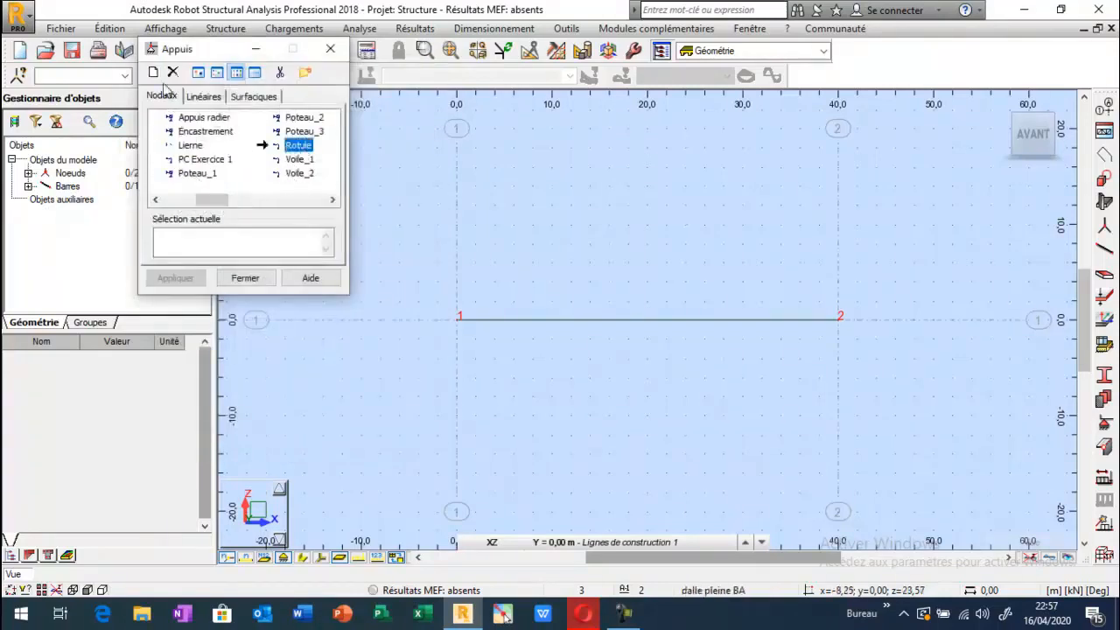
{"action": "left_click", "coordinate": [153, 72]}
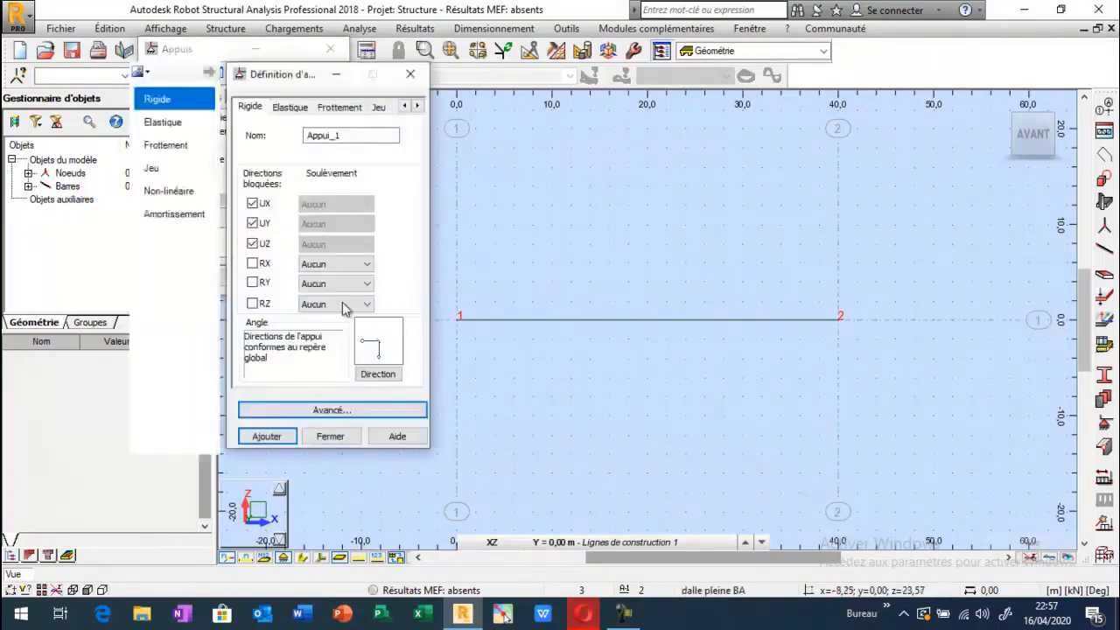
{"action": "double_click", "coordinate": [335, 136]}
{"action": "type", "text": "appui"}
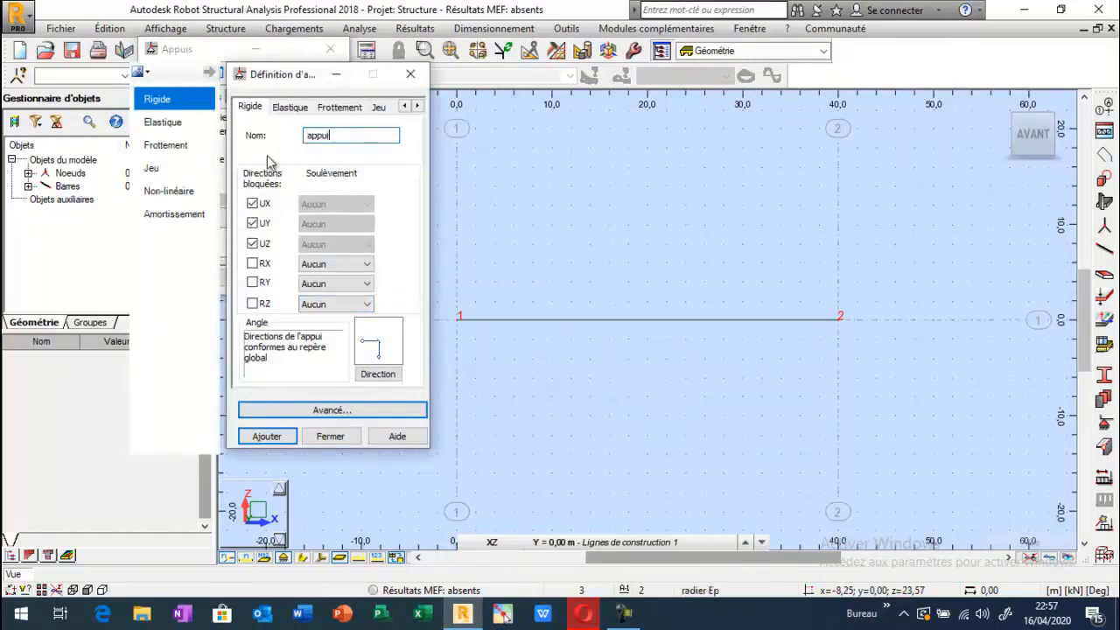
{"action": "type", "text": "s potr"}
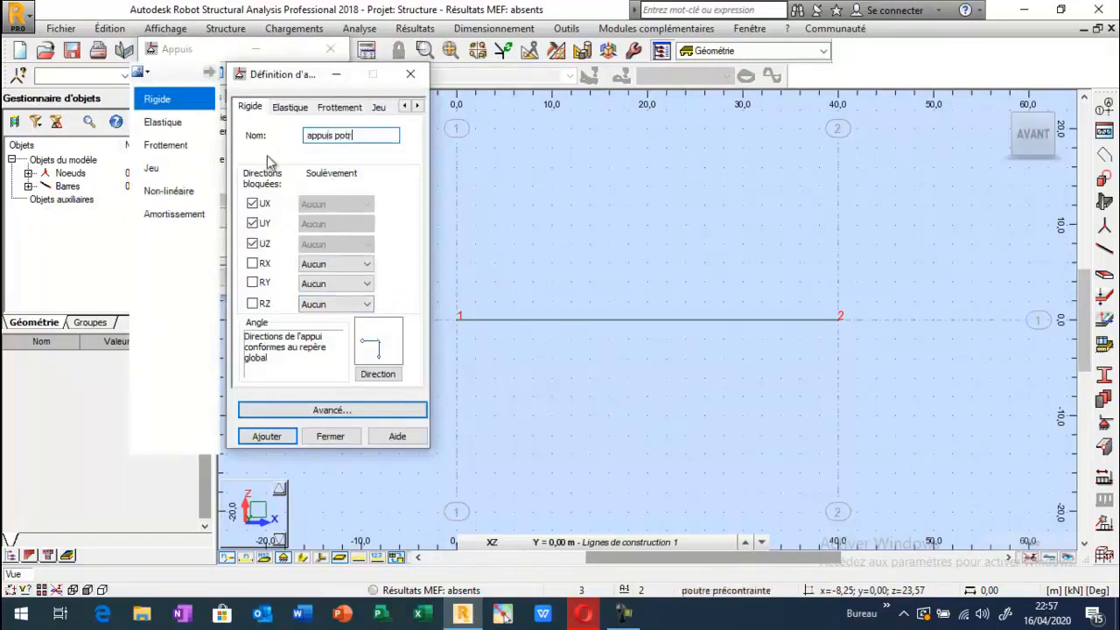
{"action": "key", "text": "BackSpace"}
{"action": "key", "text": "BackSpace"}
{"action": "key", "text": "BackSpace"}
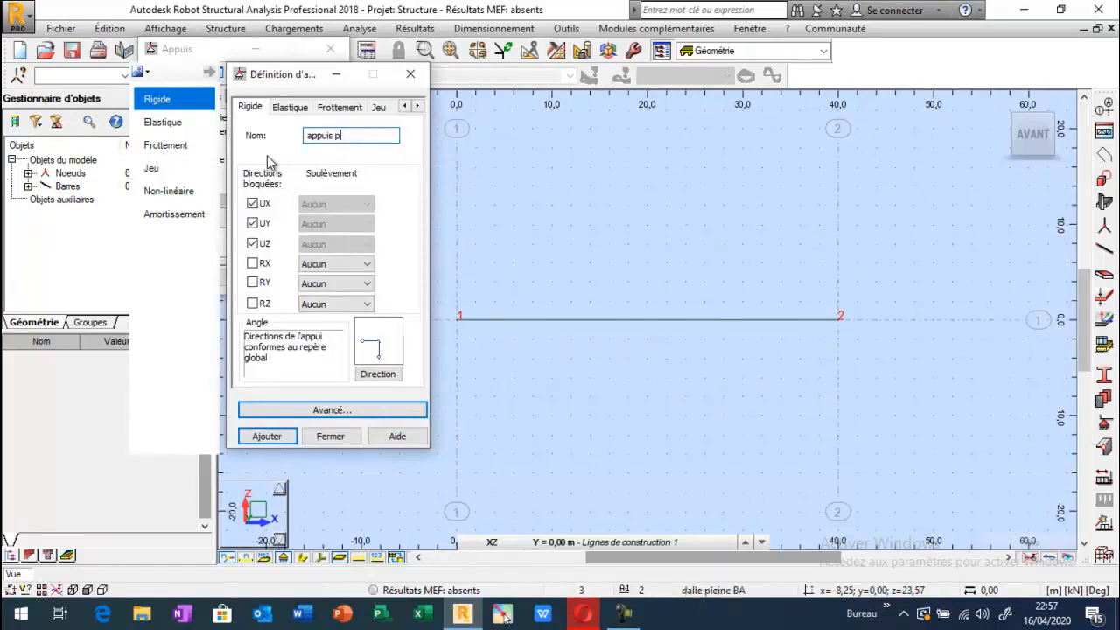
{"action": "type", "text": "outre BP"}
Add the support definition with RX also blocked and assign it to nodes 1 and 2.
{"action": "left_click", "coordinate": [251, 265]}
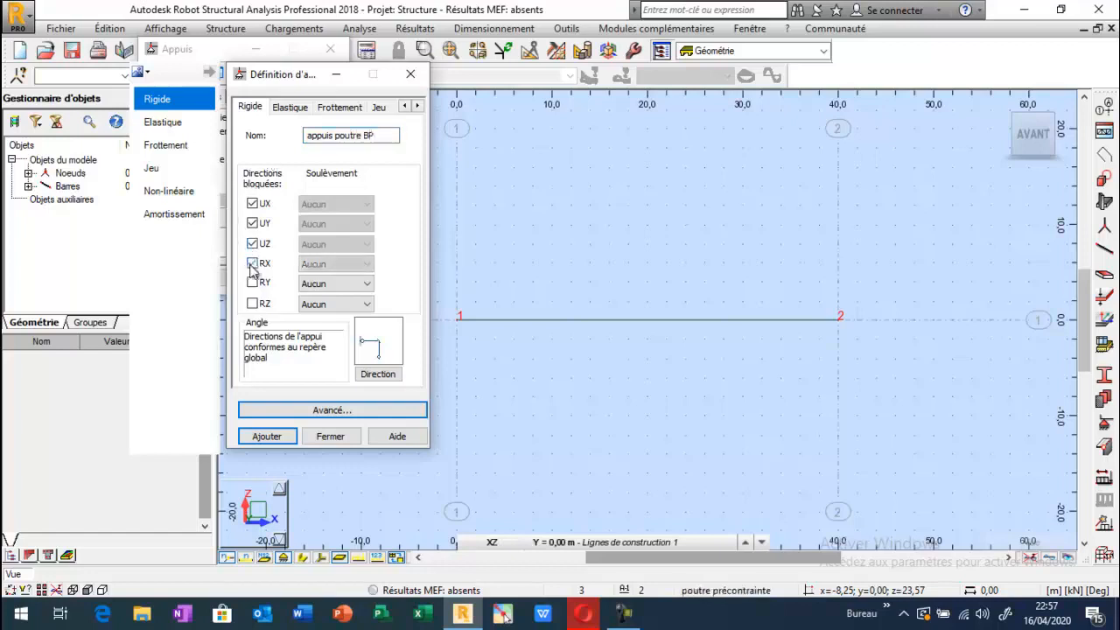
{"action": "left_click", "coordinate": [265, 435]}
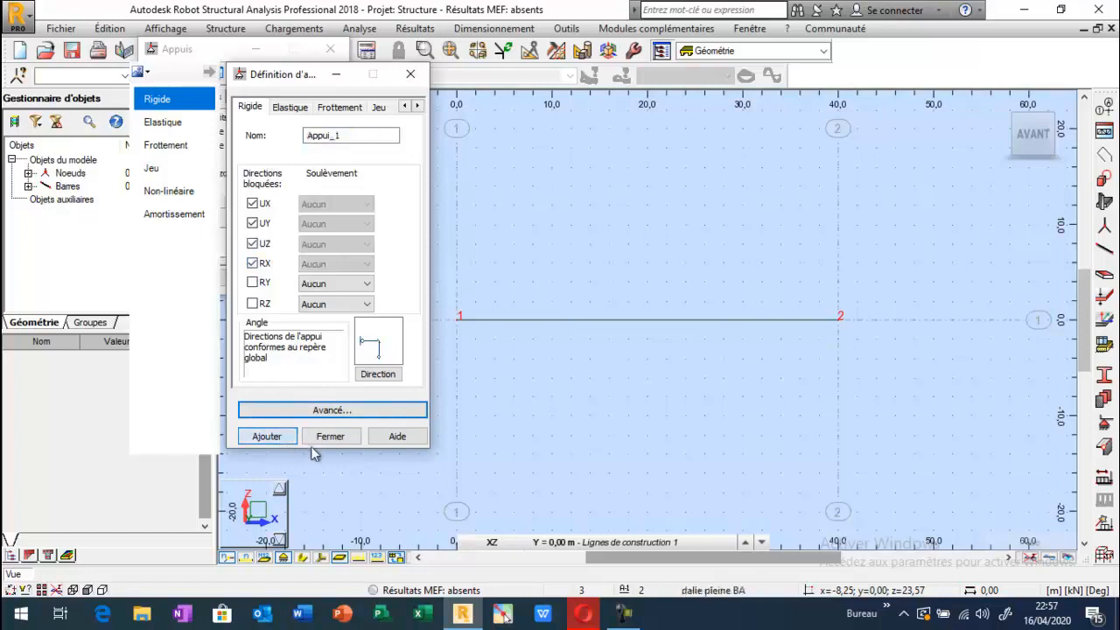
{"action": "left_click", "coordinate": [328, 436]}
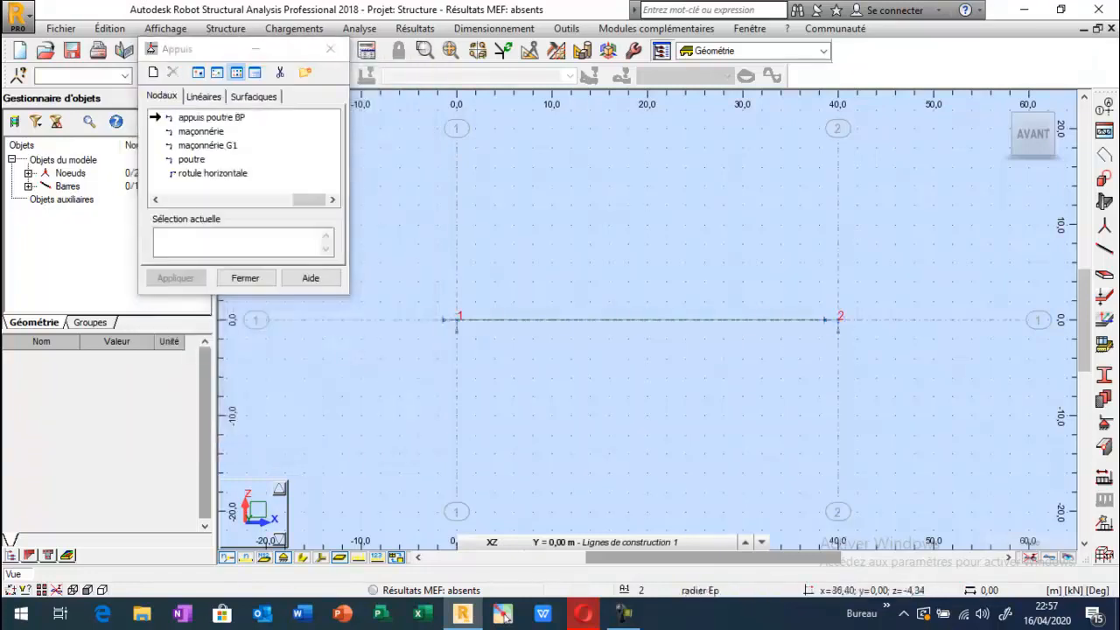
{"action": "key", "text": "Return"}
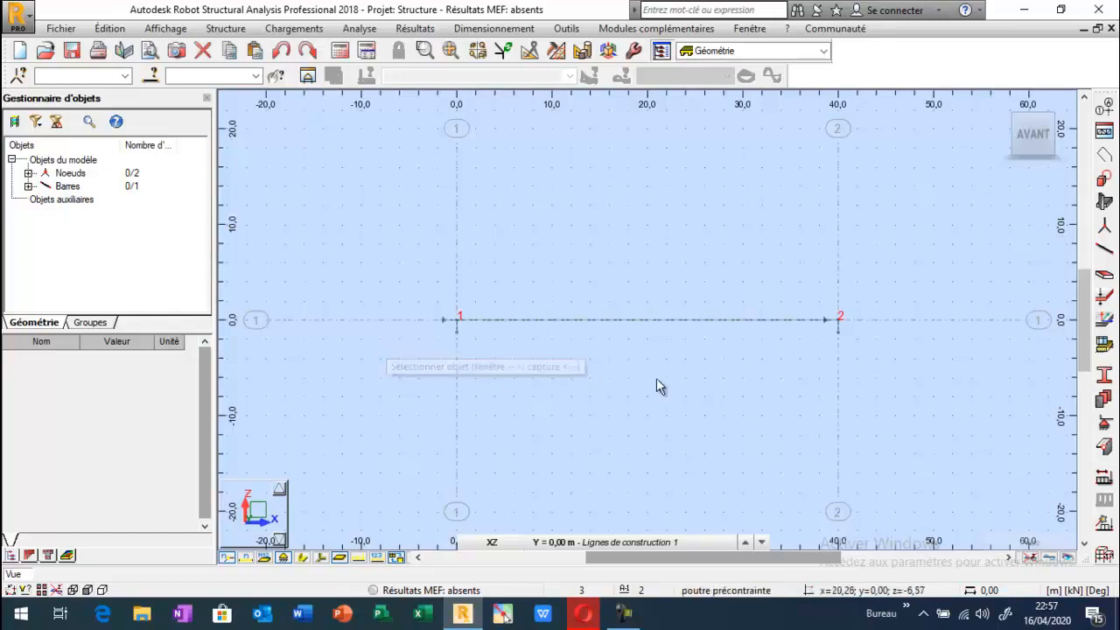
Start a new Poutre BA section in BETON35 and name it "POUTRE BP".
{"action": "left_click", "coordinate": [1103, 375]}
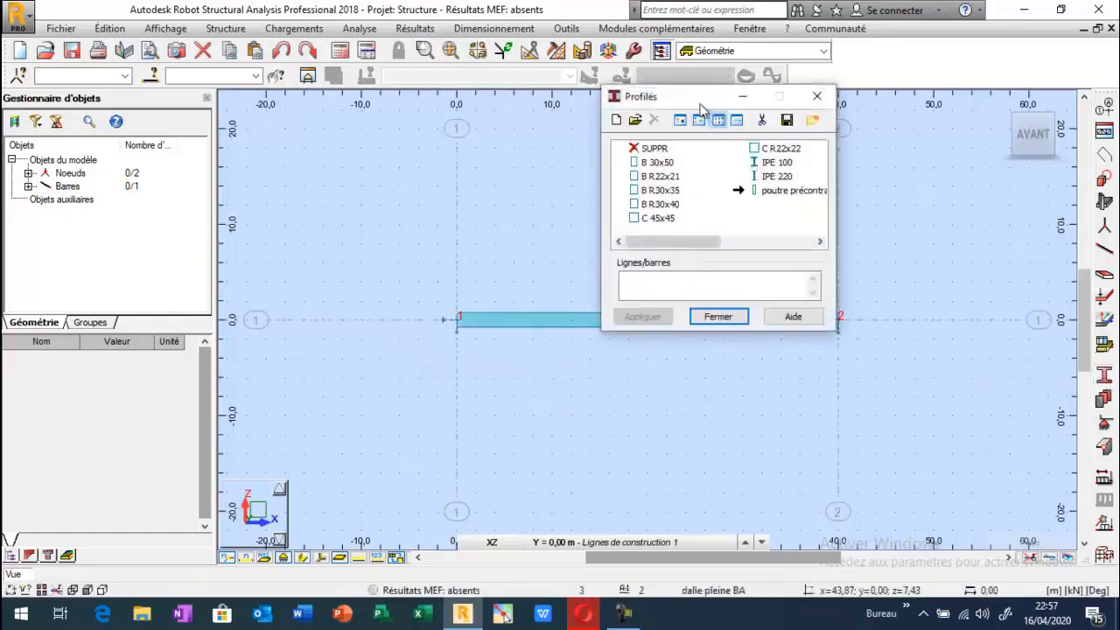
{"action": "left_click_drag", "start_coordinate": [700, 93], "coordinate": [207, 49]}
{"action": "left_click", "coordinate": [169, 130]}
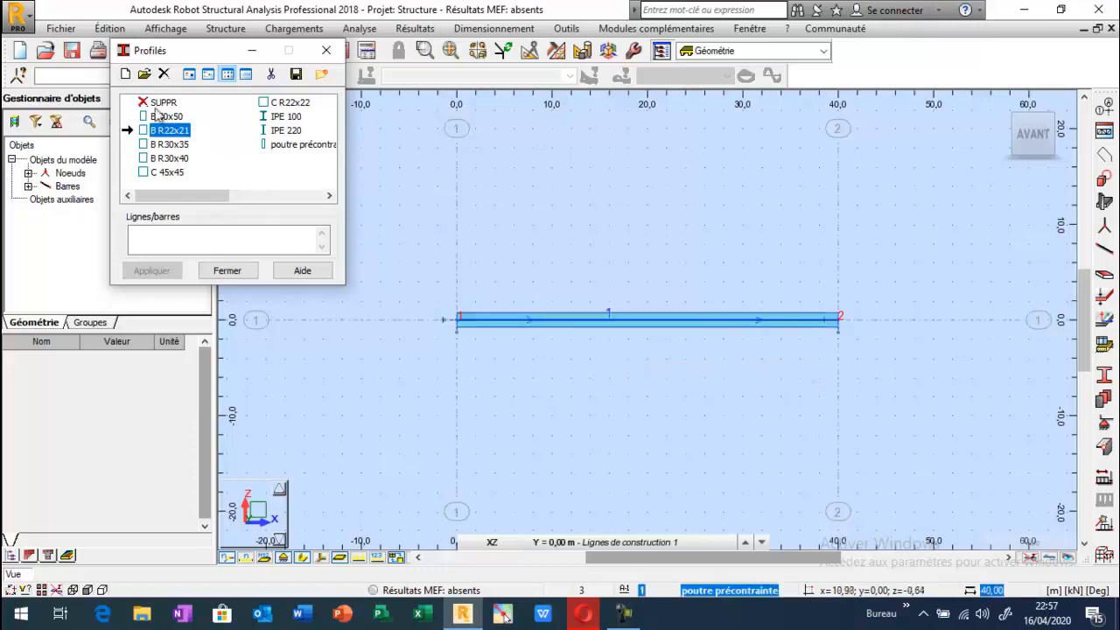
{"action": "left_click", "coordinate": [125, 74]}
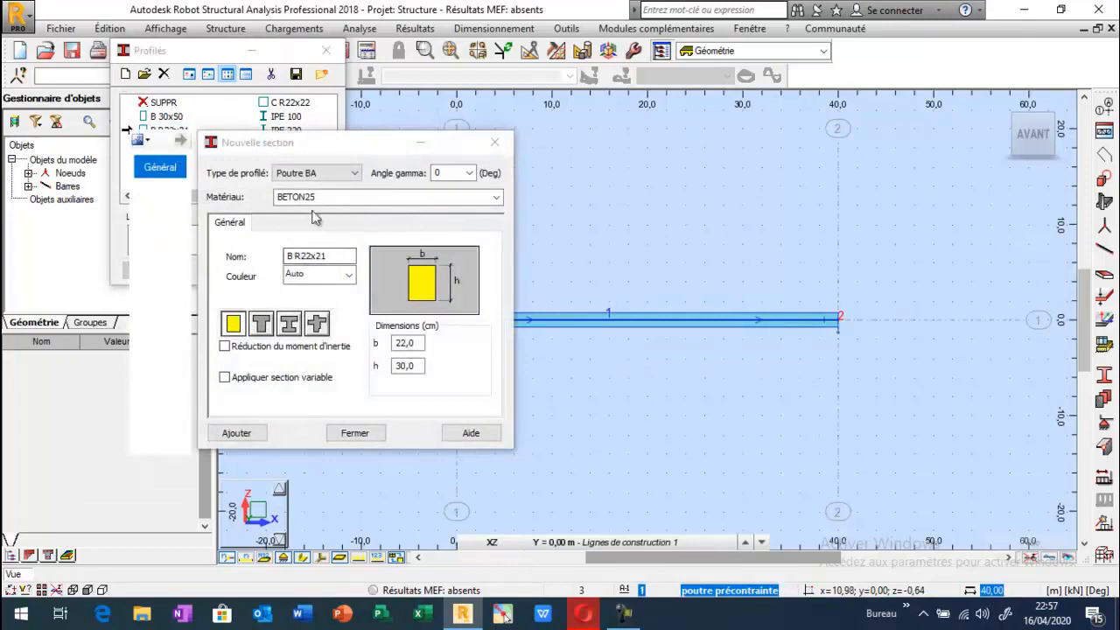
{"action": "left_click", "coordinate": [496, 197]}
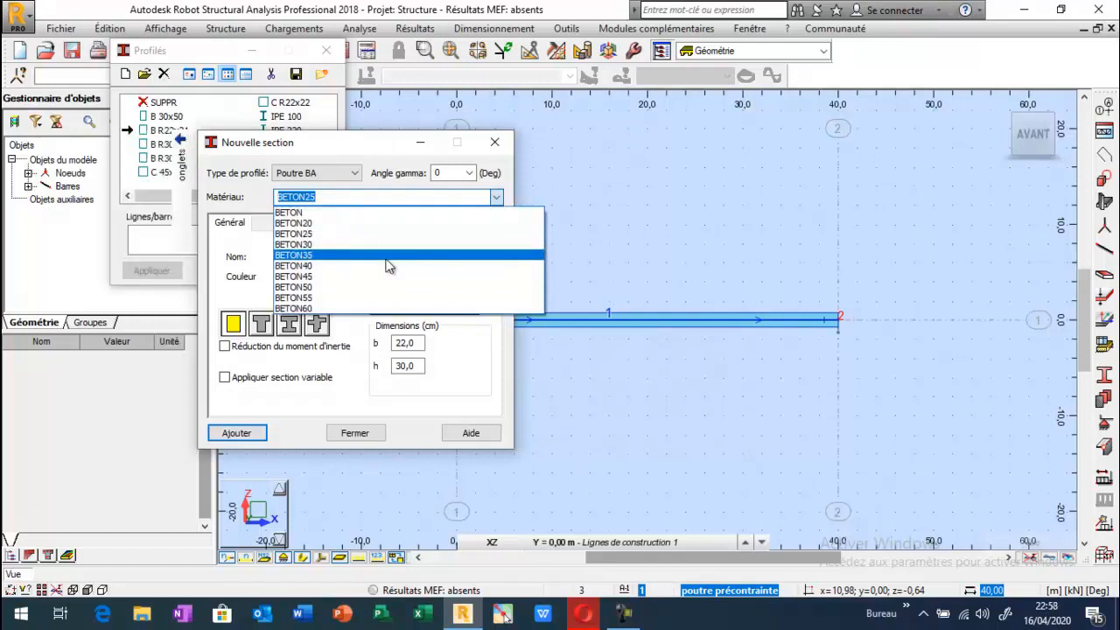
{"action": "left_click", "coordinate": [386, 257]}
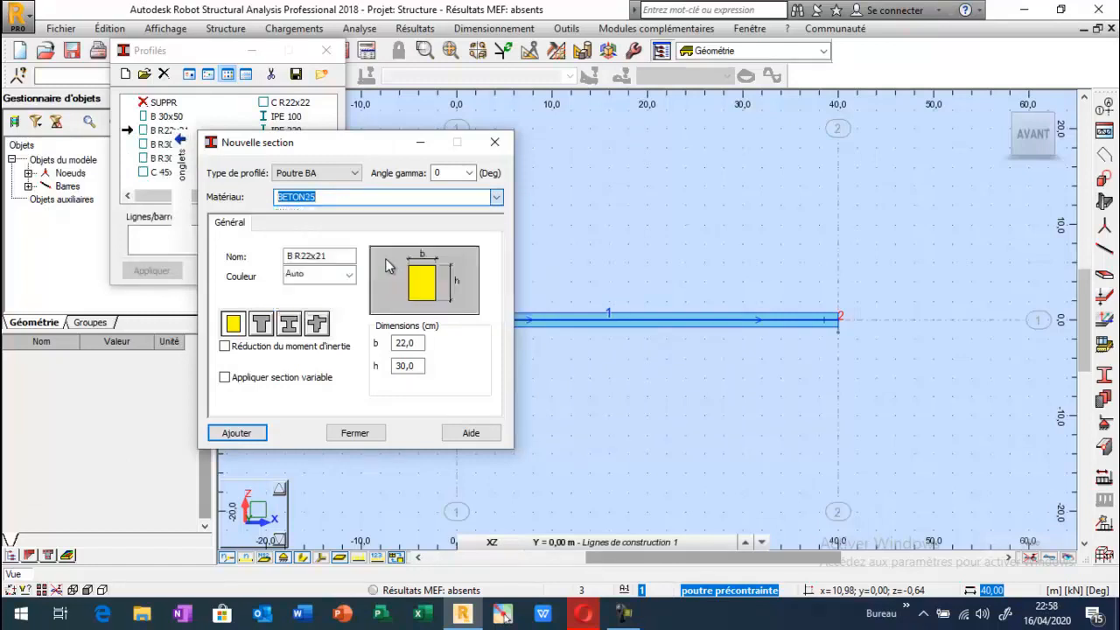
{"action": "key", "text": "Tab"}
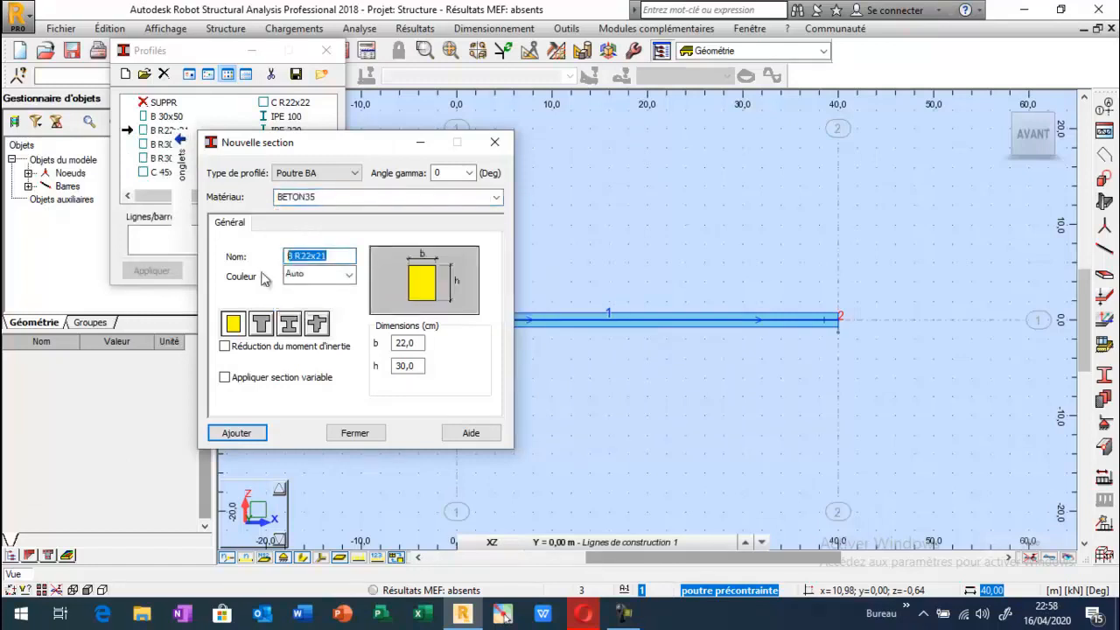
{"action": "type", "text": "POUTRE BP"}
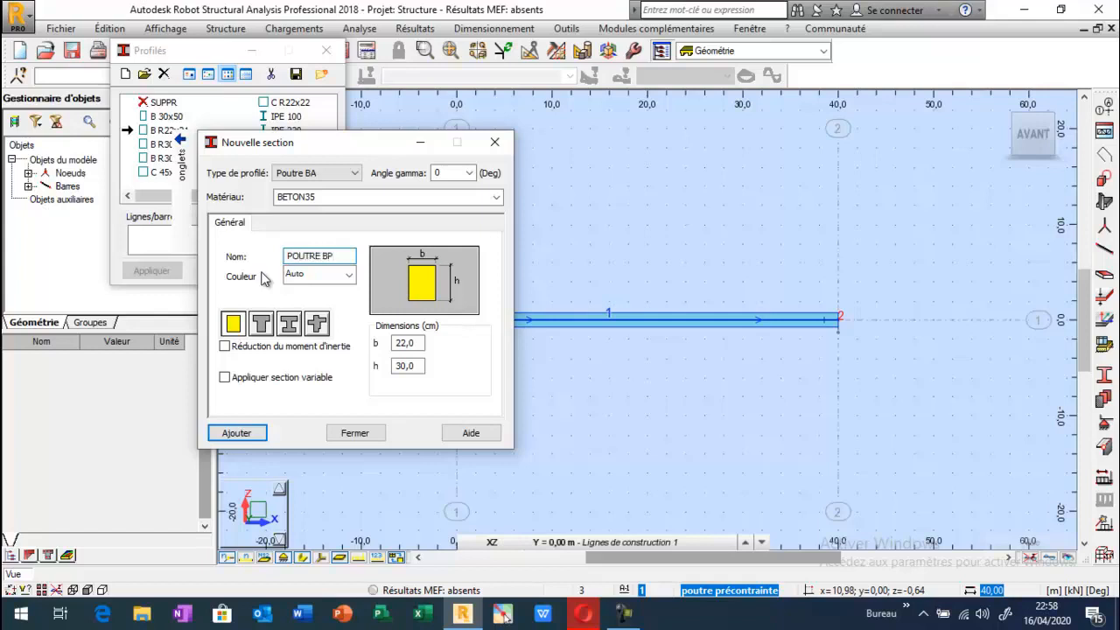
Set the rectangular section's dimensions to b = 70 cm and h = 150 cm, and add it to the section list.
{"action": "double_click", "coordinate": [404, 343]}
{"action": "type", "text": "70"}
{"action": "double_click", "coordinate": [407, 366]}
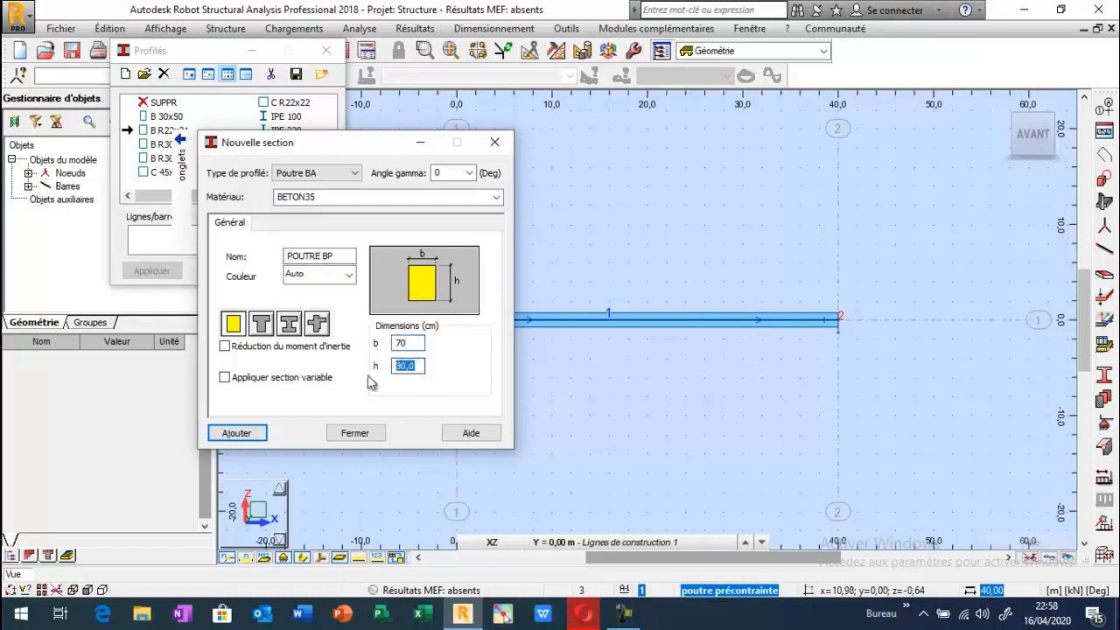
{"action": "type", "text": "150"}
{"action": "left_click", "coordinate": [234, 436]}
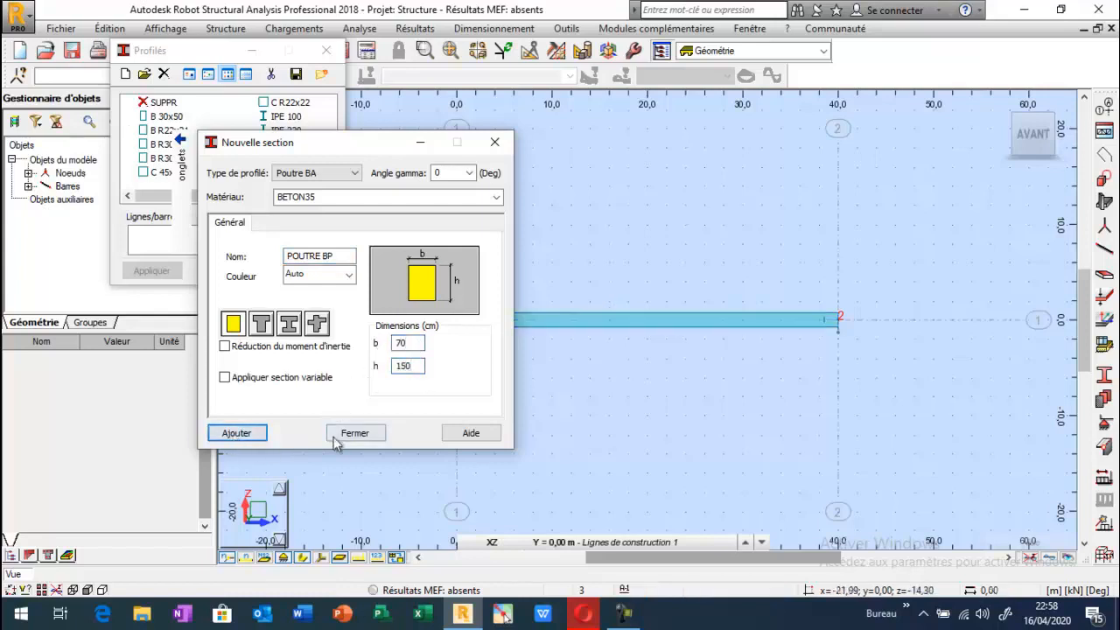
{"action": "left_click", "coordinate": [354, 433]}
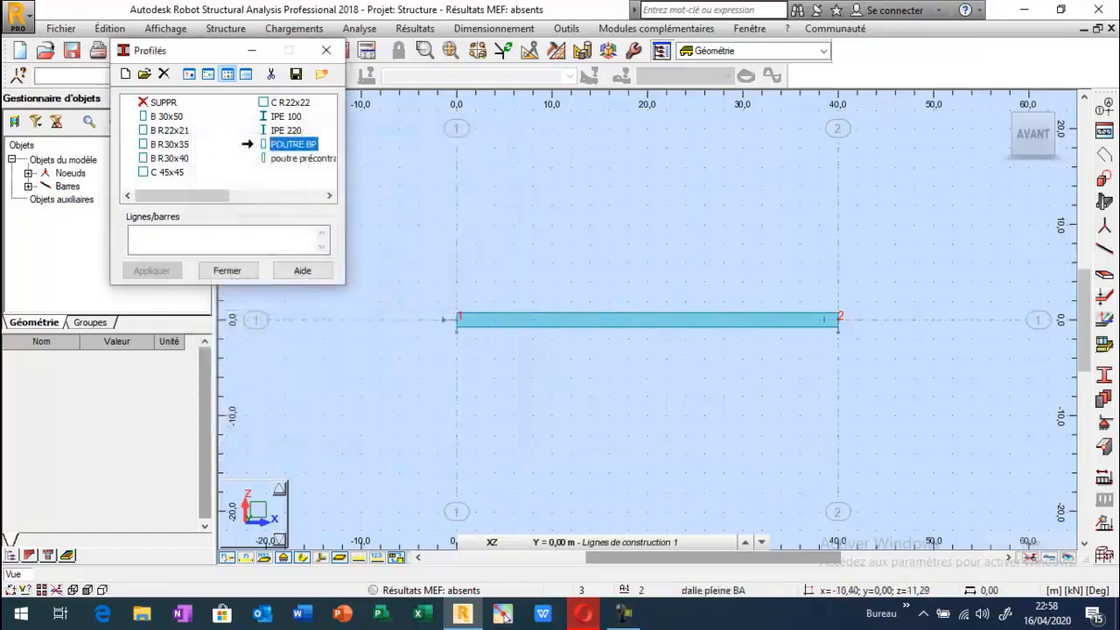
Assign the POUTRE BP section to the 40 m bar and display its section shape in the view.
{"action": "left_click", "coordinate": [525, 319]}
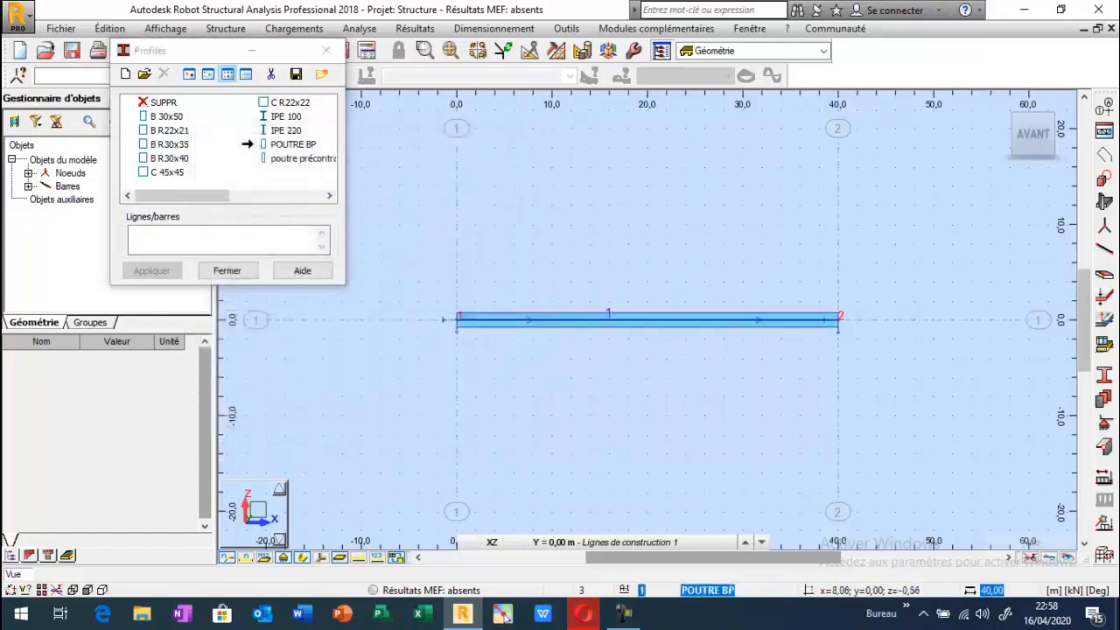
{"action": "left_click", "coordinate": [459, 320]}
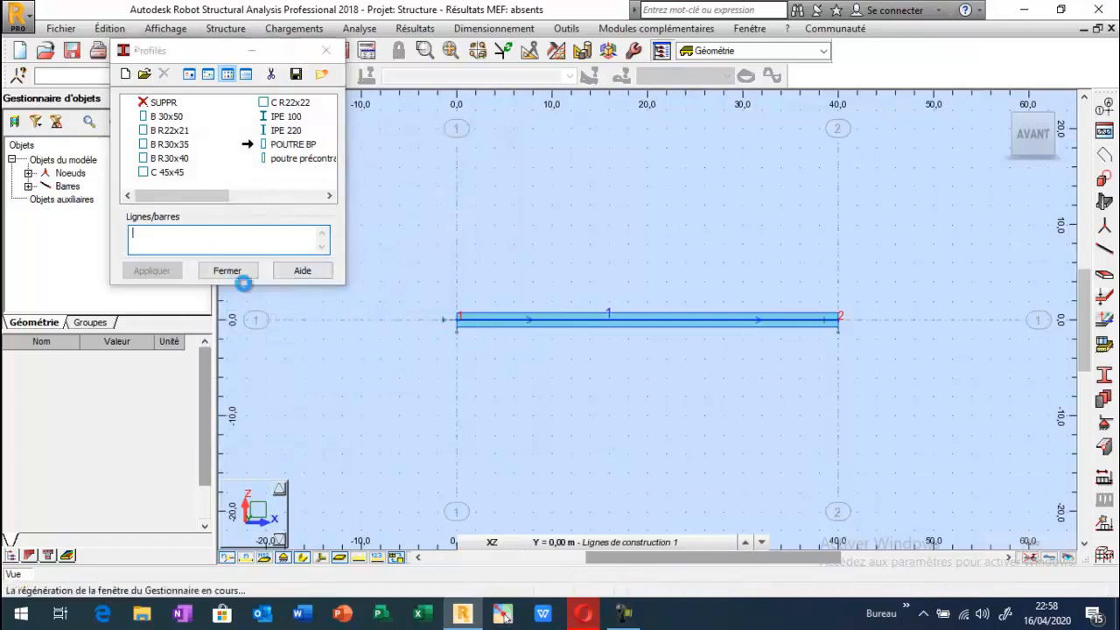
{"action": "left_click", "coordinate": [166, 273]}
{"action": "left_click", "coordinate": [243, 271]}
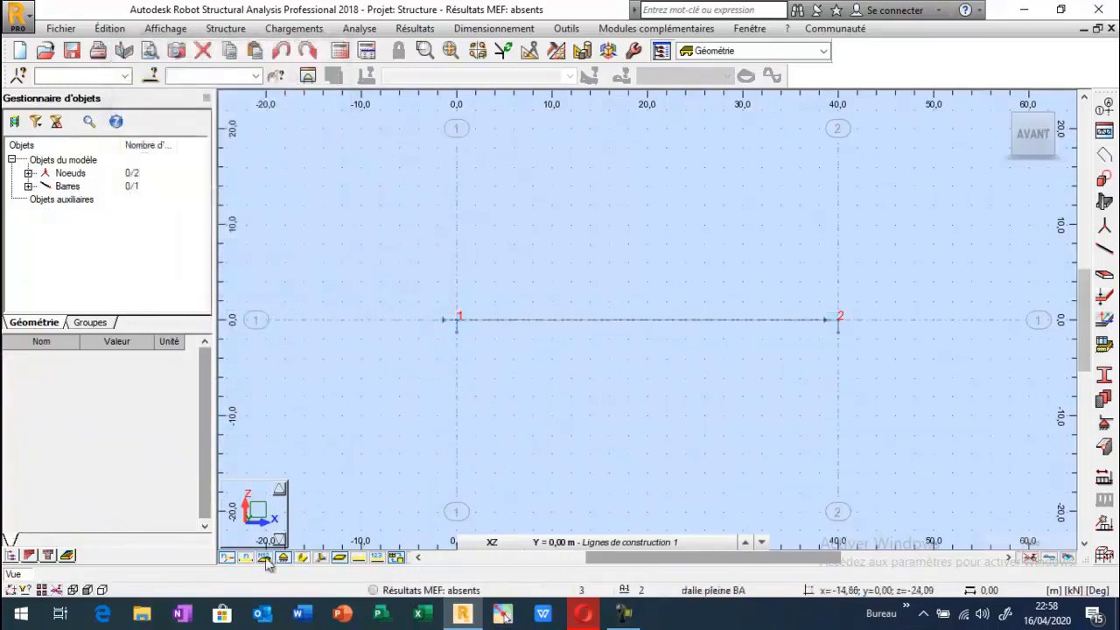
{"action": "left_click", "coordinate": [300, 559]}
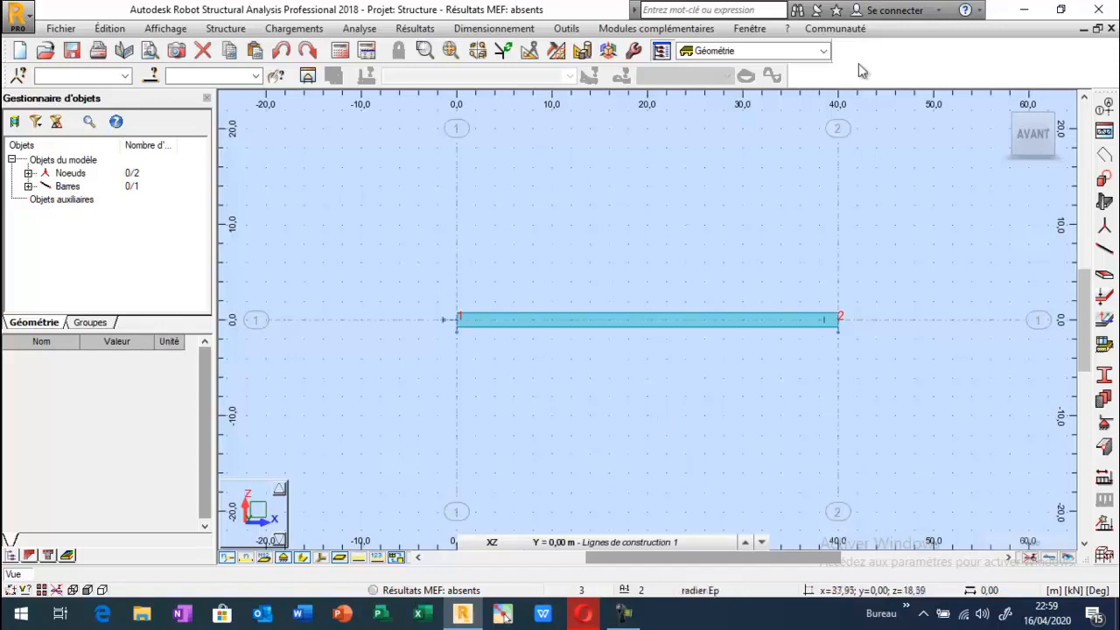
Switch to the Chargements layout and add a permanent load case named "poids propre de la poutre".
{"action": "left_click", "coordinate": [826, 51]}
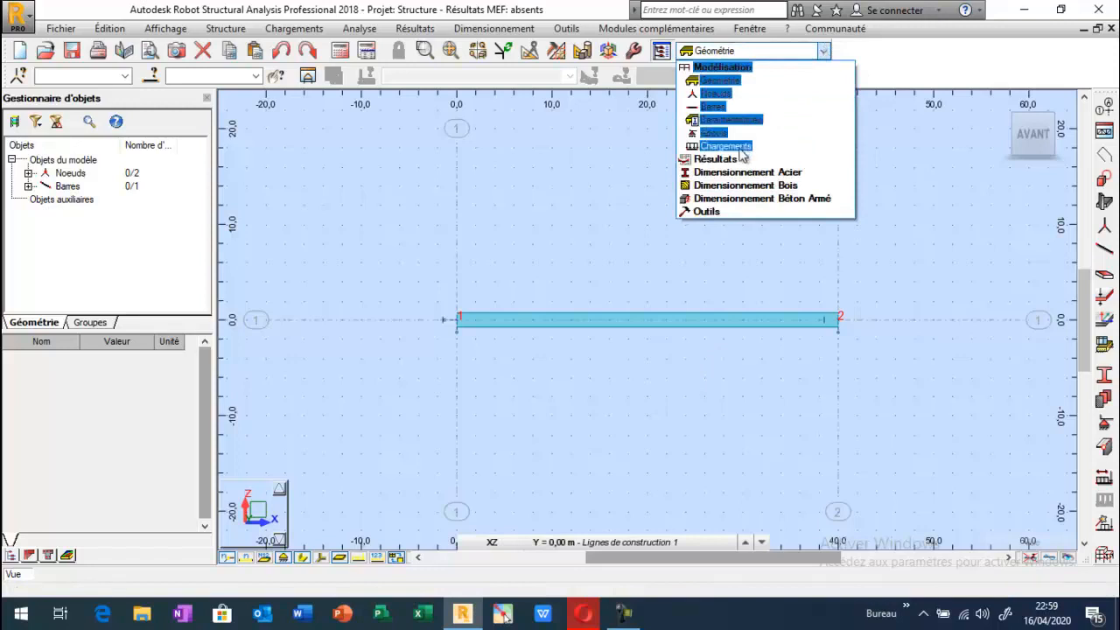
{"action": "left_click", "coordinate": [700, 217]}
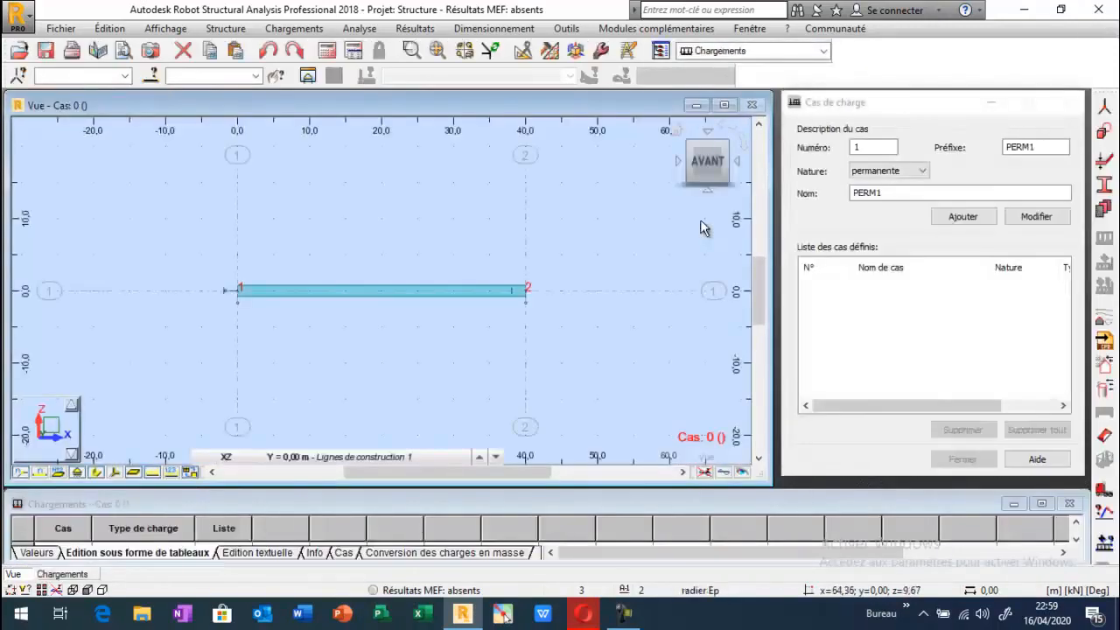
{"action": "left_click_drag", "start_coordinate": [896, 193], "coordinate": [799, 200]}
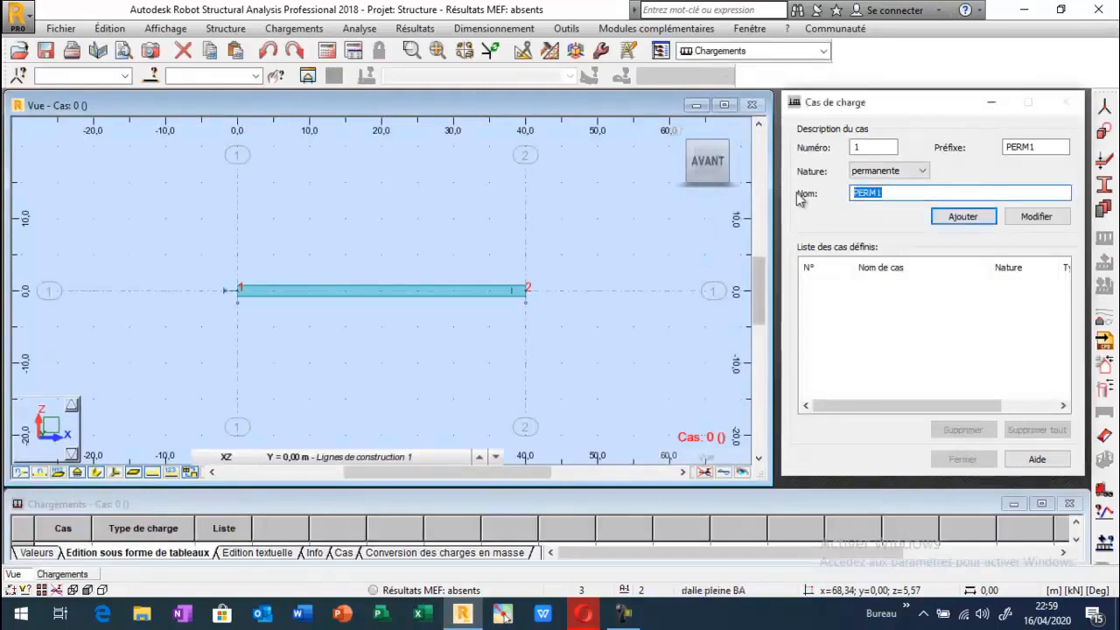
{"action": "type", "text": "poids "}
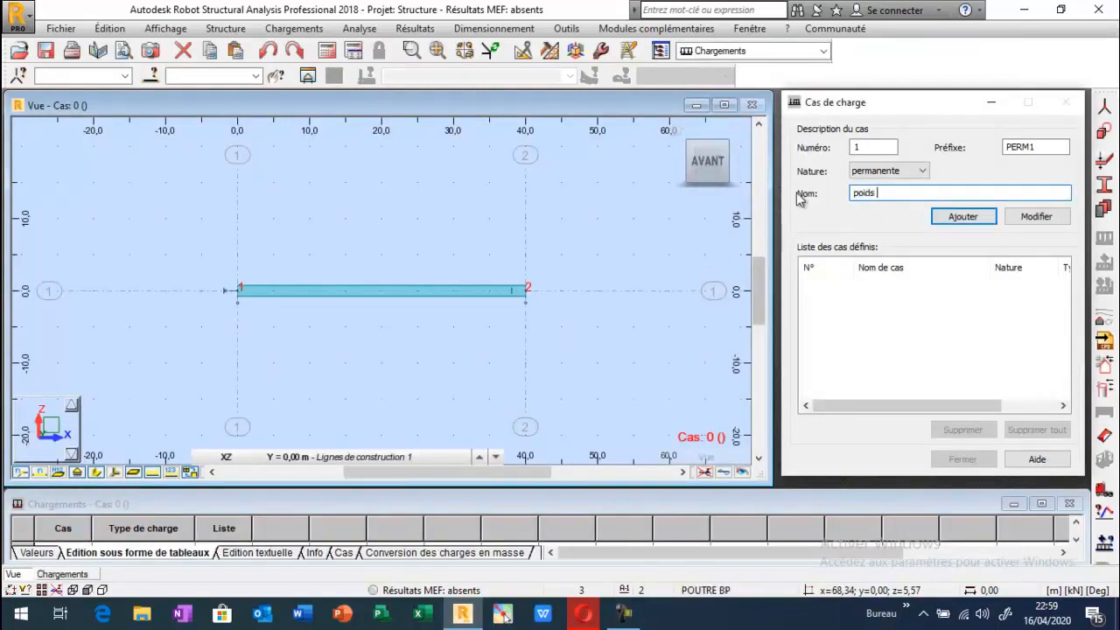
{"action": "type", "text": "propre"}
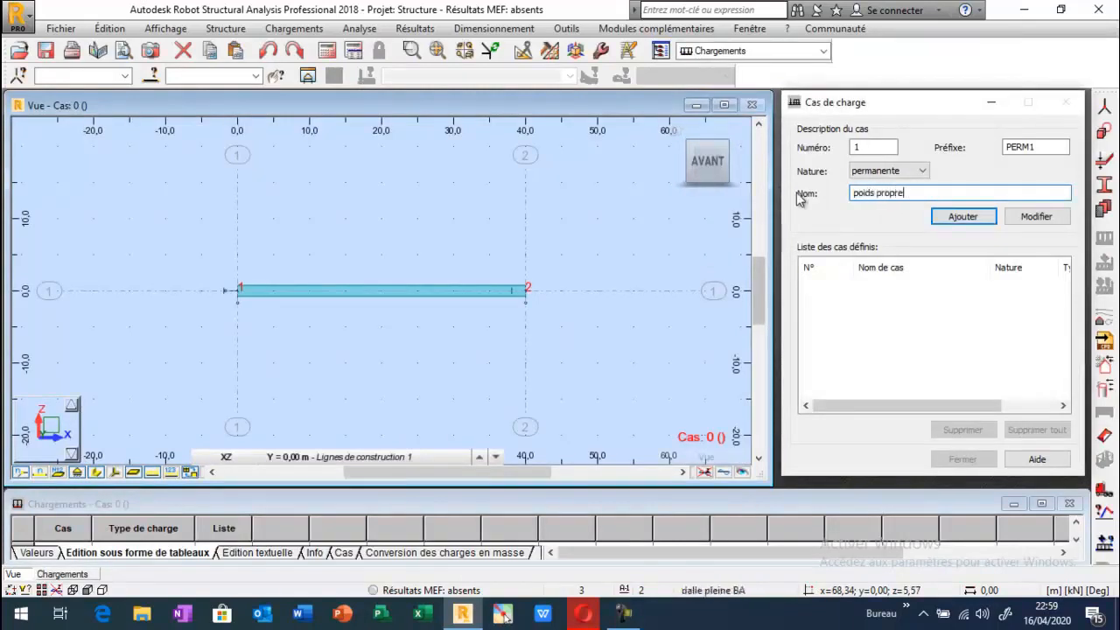
{"action": "type", "text": " de la "}
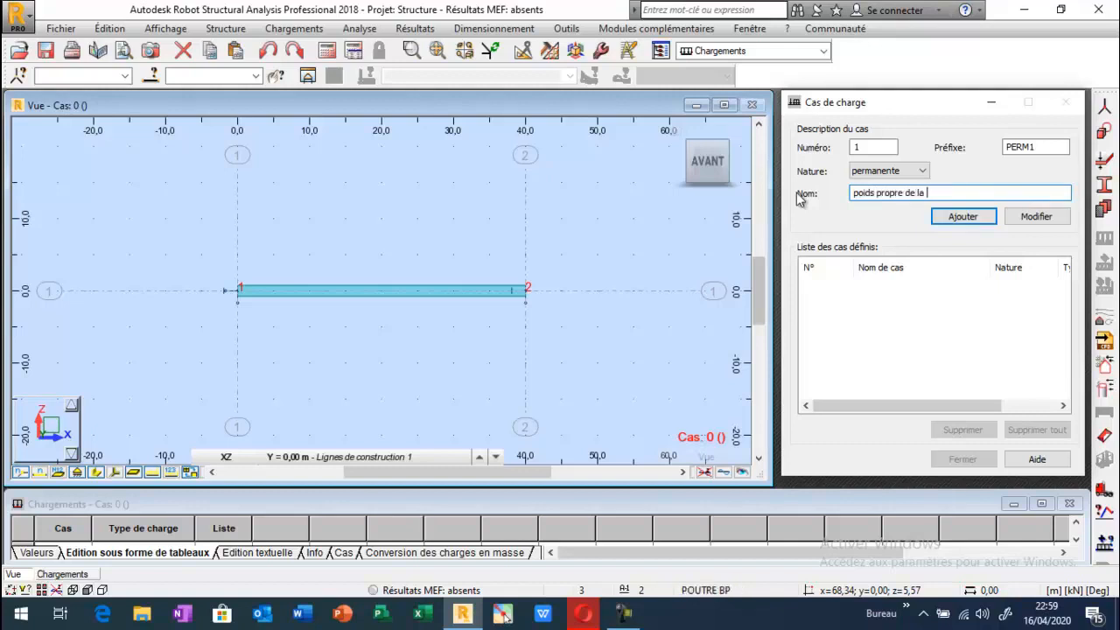
{"action": "type", "text": "poutre"}
{"action": "left_click", "coordinate": [962, 217]}
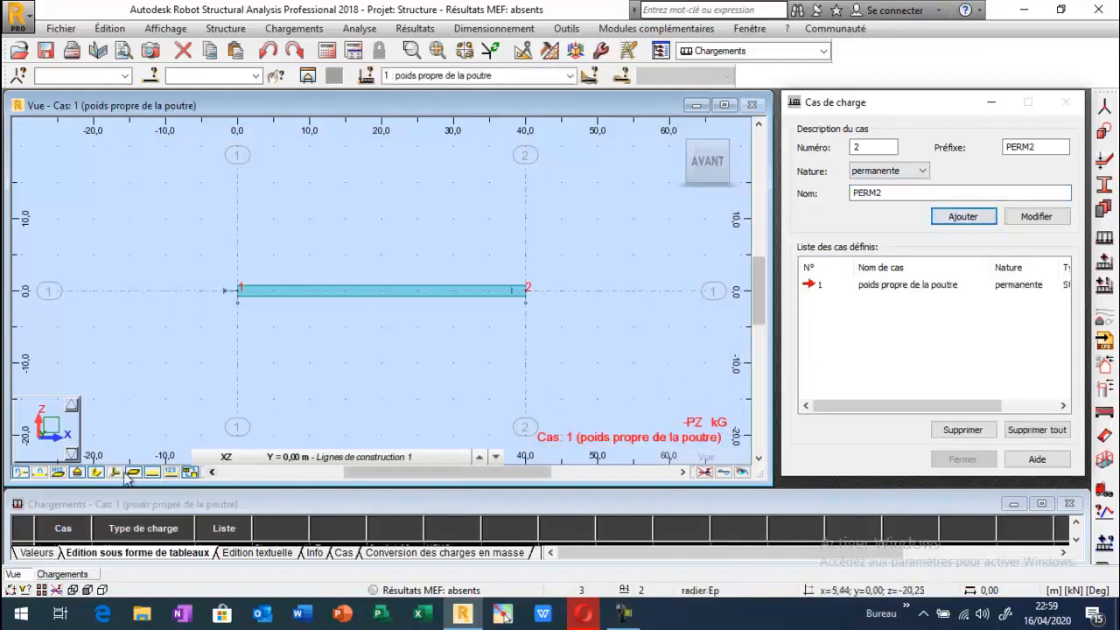
Add a second permanent load case named "force de la précontrainte".
{"action": "left_click", "coordinate": [99, 473]}
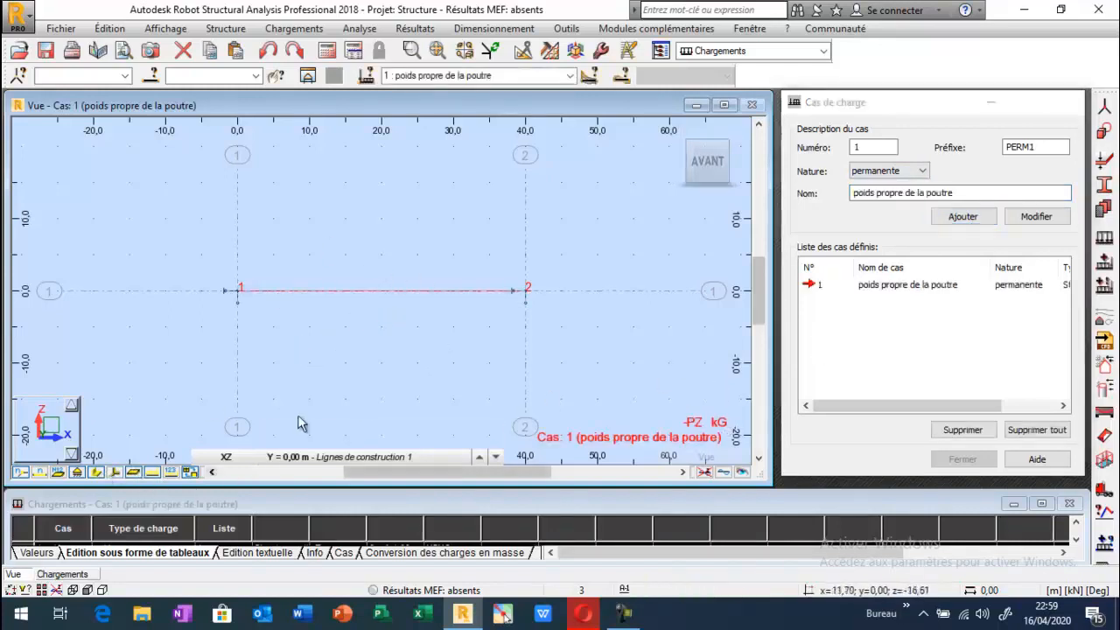
{"action": "left_click", "coordinate": [97, 472]}
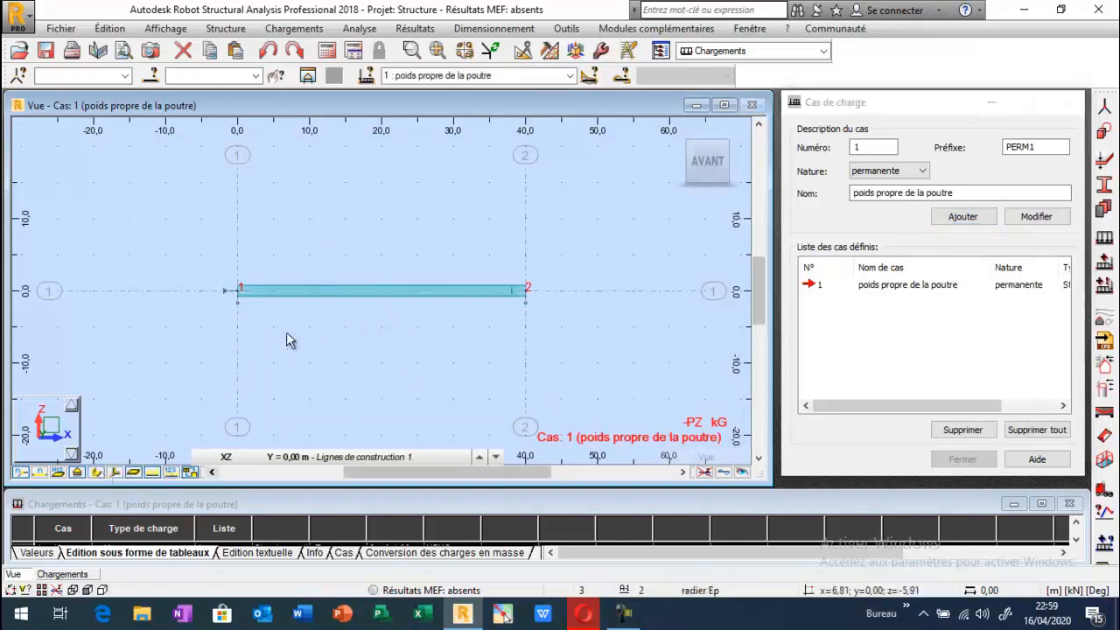
{"action": "left_click", "coordinate": [803, 225]}
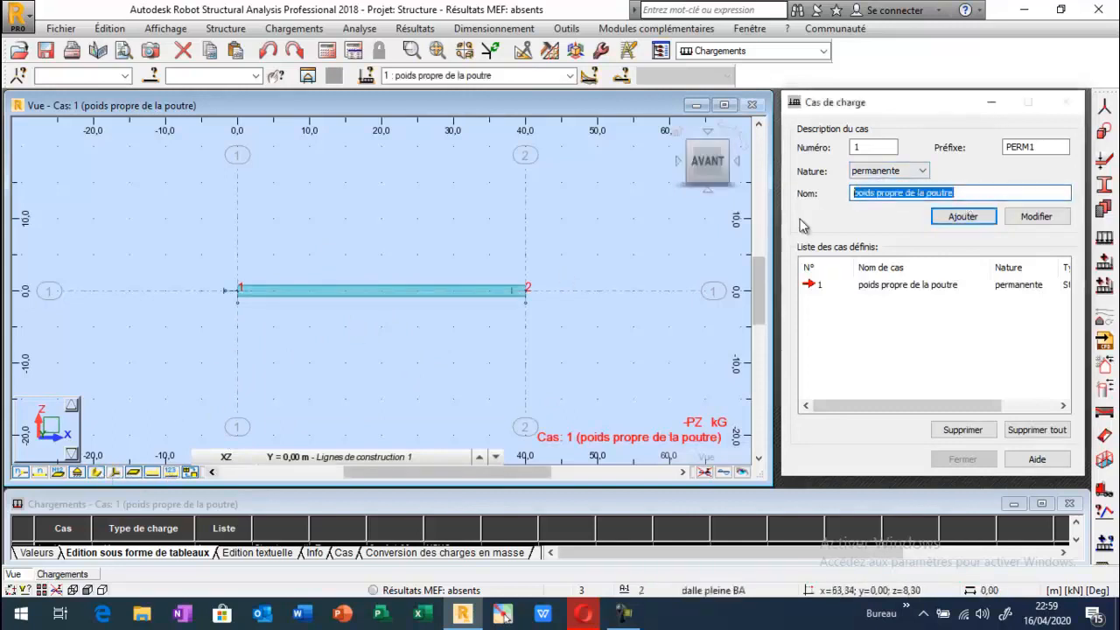
{"action": "type", "text": "fo"}
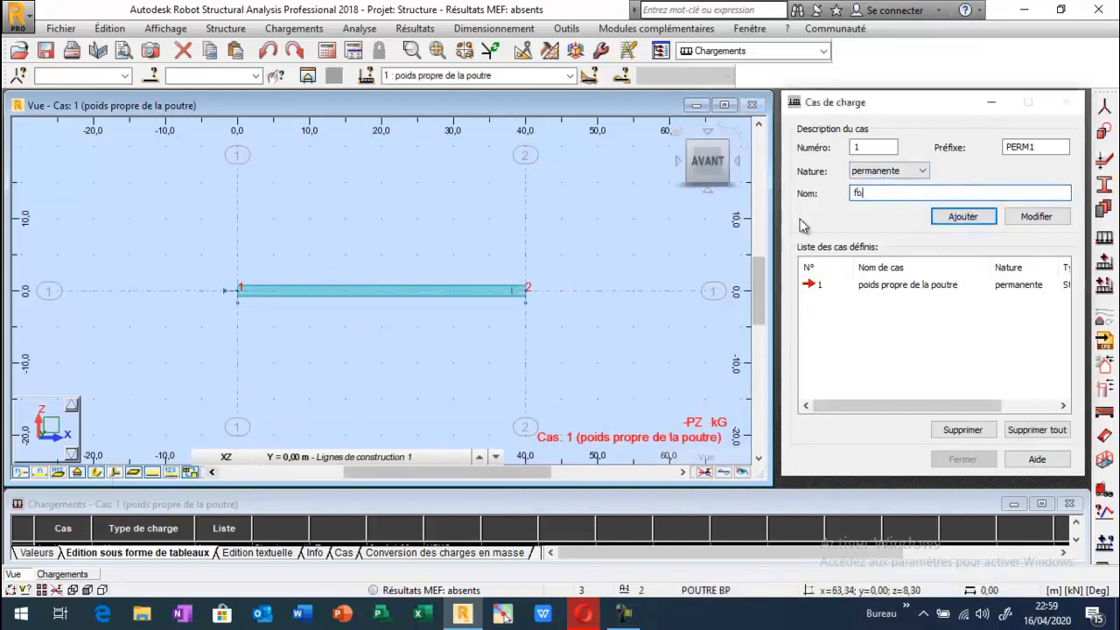
{"action": "type", "text": "rce de la précontrainte"}
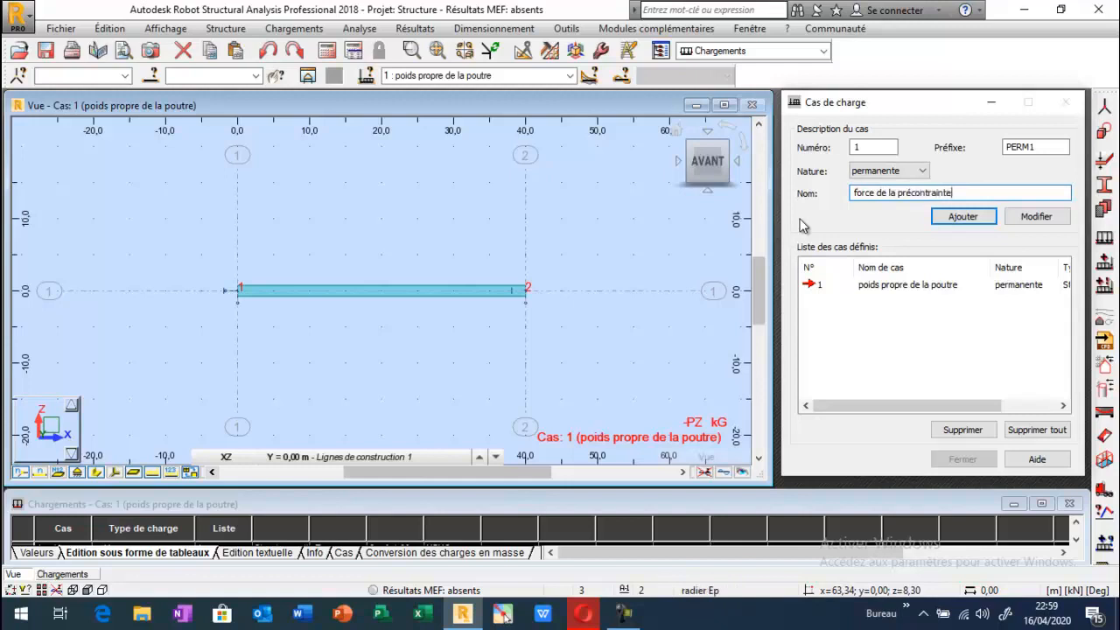
{"action": "left_click", "coordinate": [941, 219]}
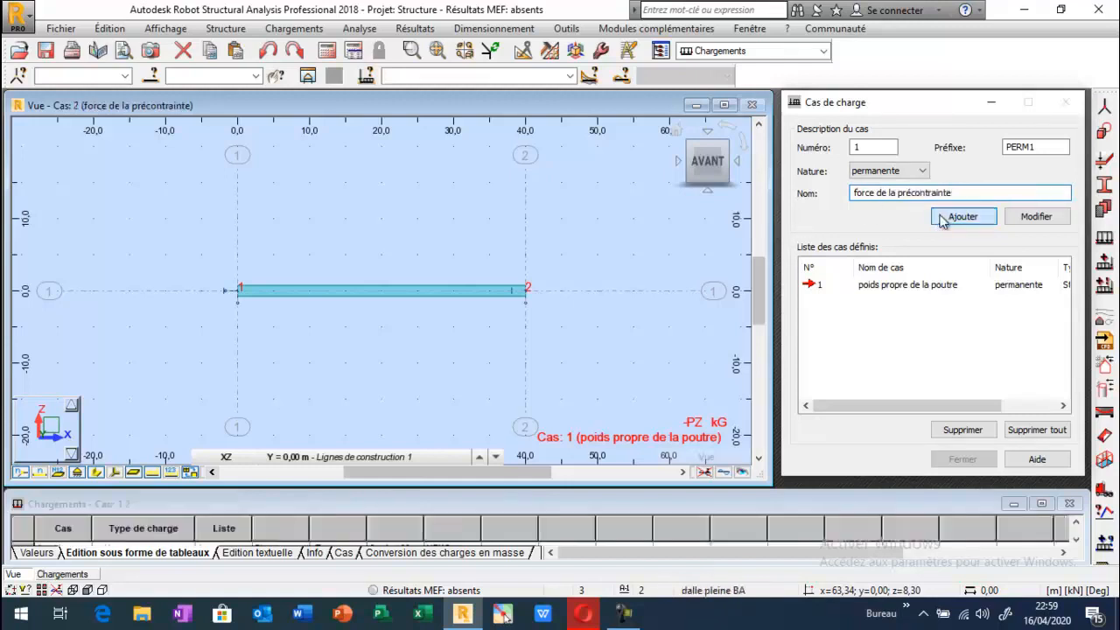
Open the equivalent prestress loads for the "force de la précontrainte" case and set the mid-length eccentricity e2 to -20 cm.
{"action": "left_click", "coordinate": [1104, 424]}
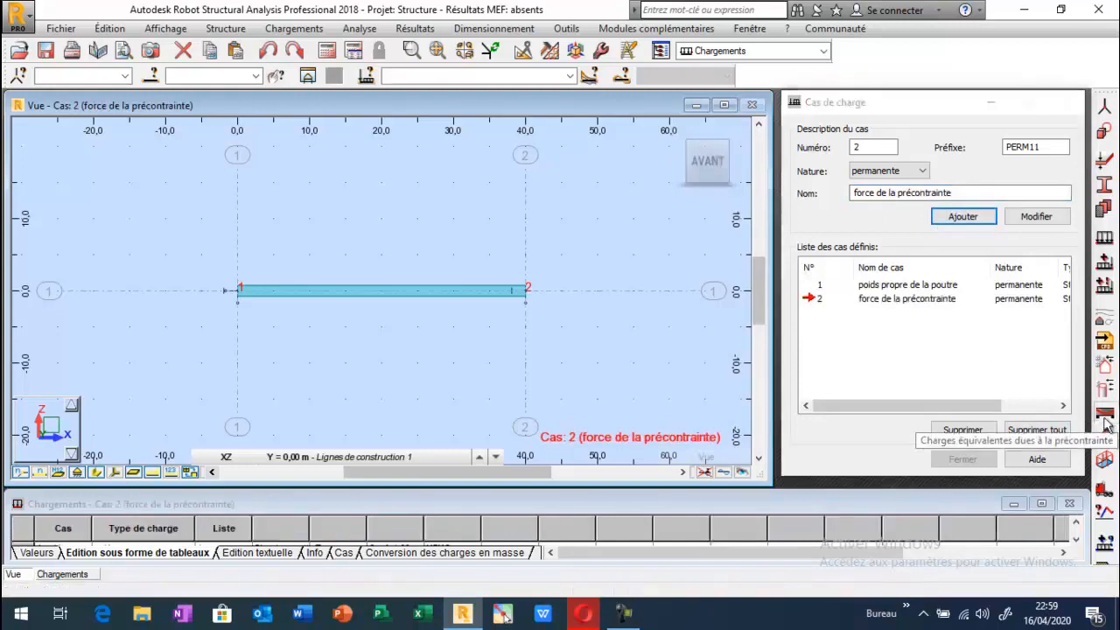
{"action": "left_click_drag", "start_coordinate": [937, 112], "coordinate": [761, 131]}
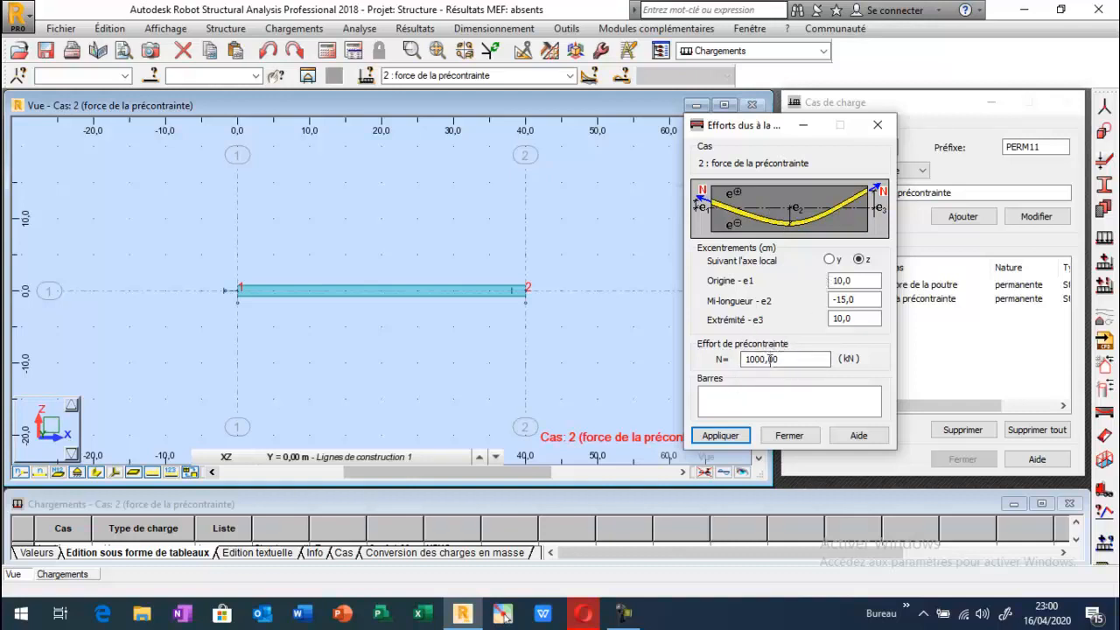
{"action": "double_click", "coordinate": [842, 299]}
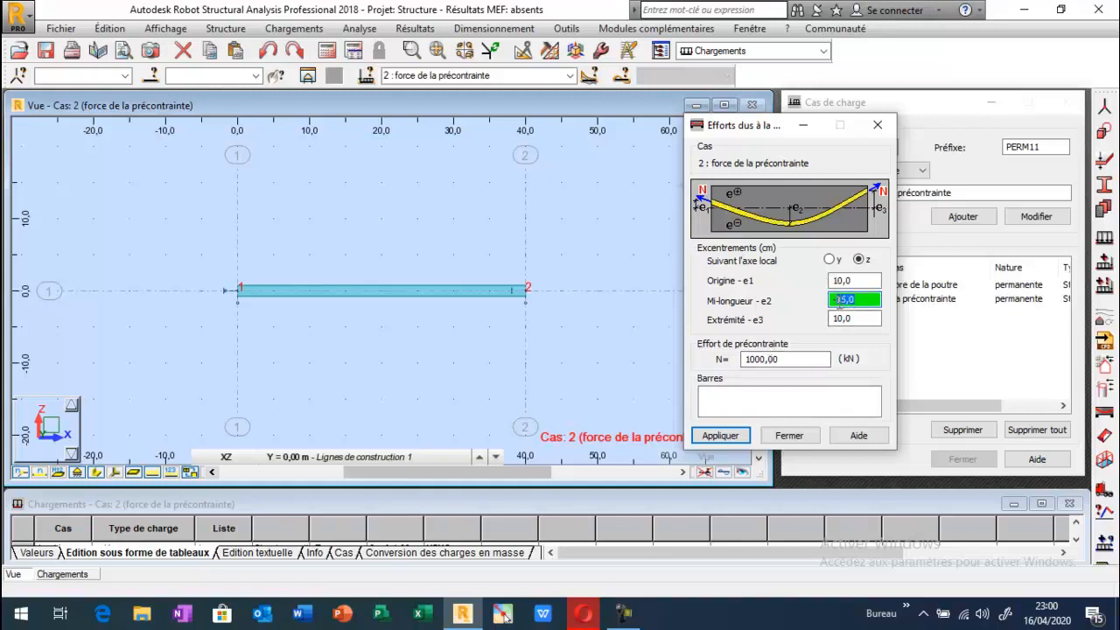
{"action": "type", "text": "0"}
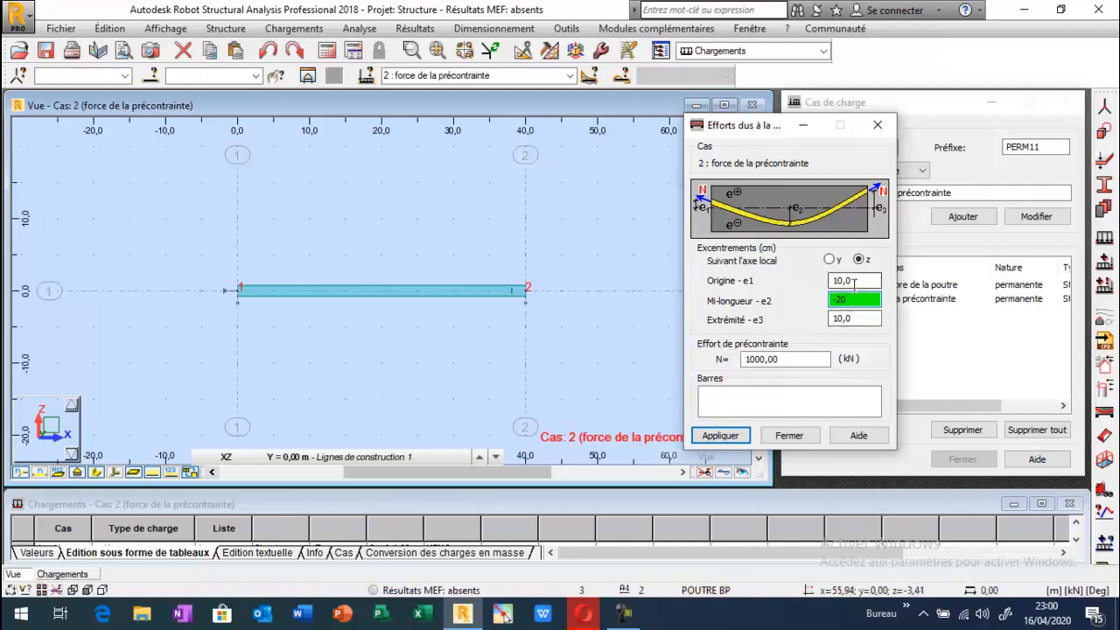
Apply the prestress load to bar 1 with N = 1000 kN and end eccentricities e1 and e3 of 10 cm, and close the load definition.
{"action": "left_click", "coordinate": [852, 281]}
{"action": "left_click", "coordinate": [853, 318]}
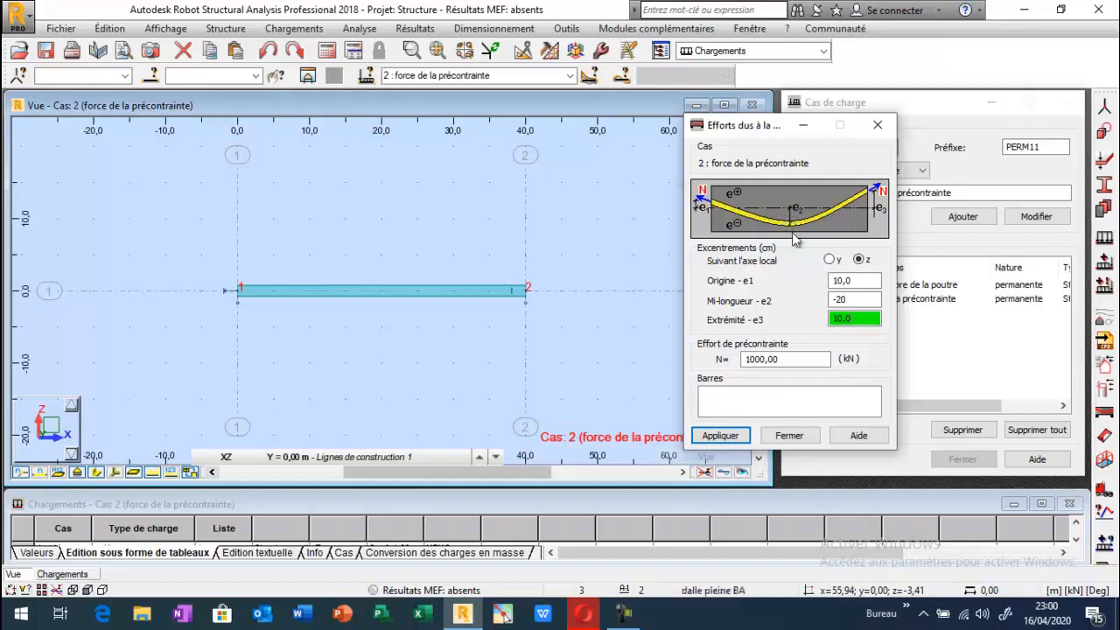
{"action": "left_click", "coordinate": [853, 300]}
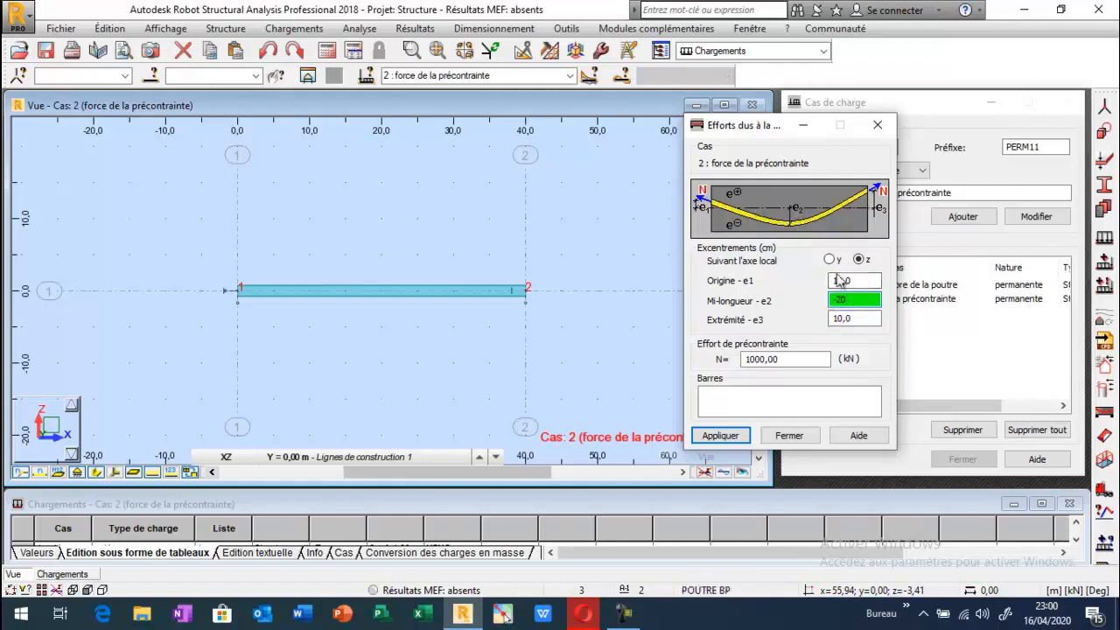
{"action": "left_click", "coordinate": [799, 358]}
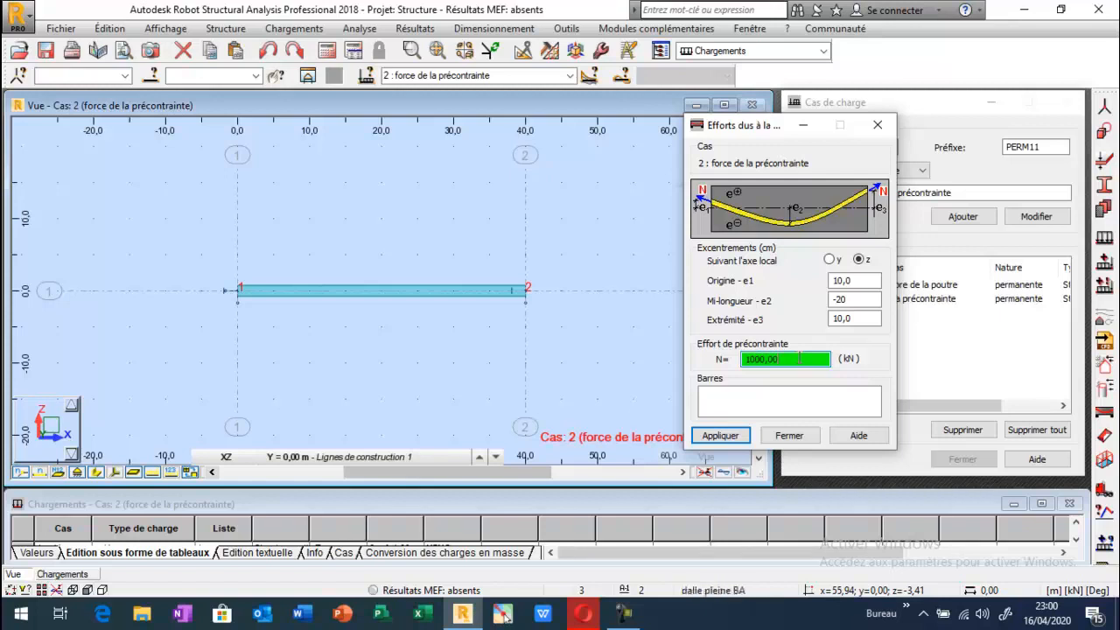
{"action": "left_click", "coordinate": [737, 405]}
{"action": "left_click", "coordinate": [411, 295]}
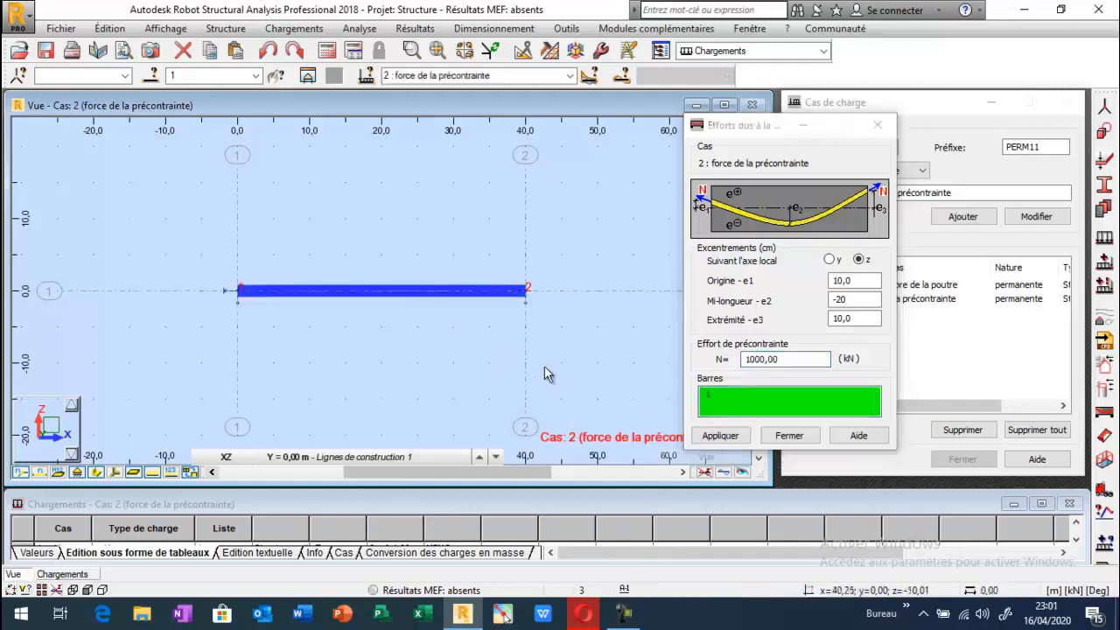
{"action": "left_click", "coordinate": [720, 435]}
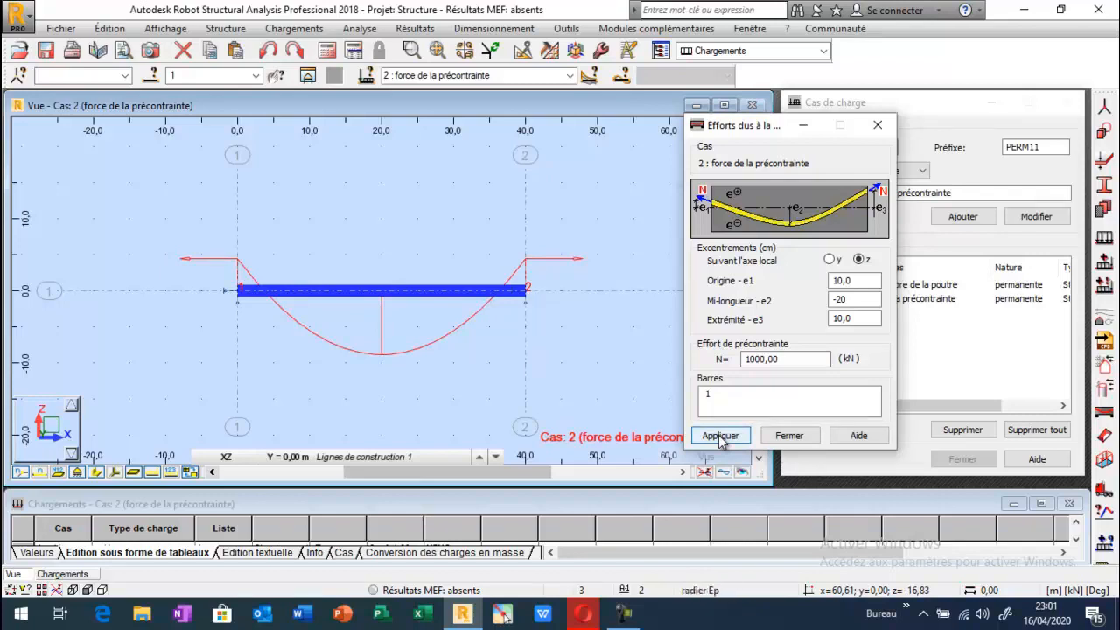
{"action": "left_click", "coordinate": [778, 440]}
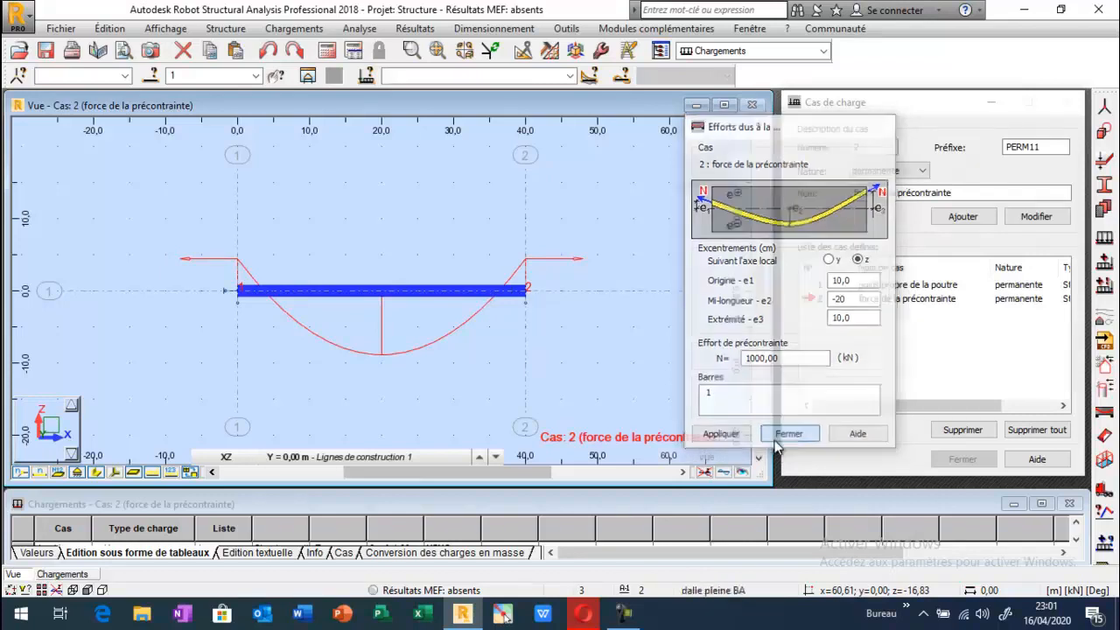
Run the structural analysis and display the bending moment My diagram for the prestress case.
{"action": "left_click", "coordinate": [327, 50]}
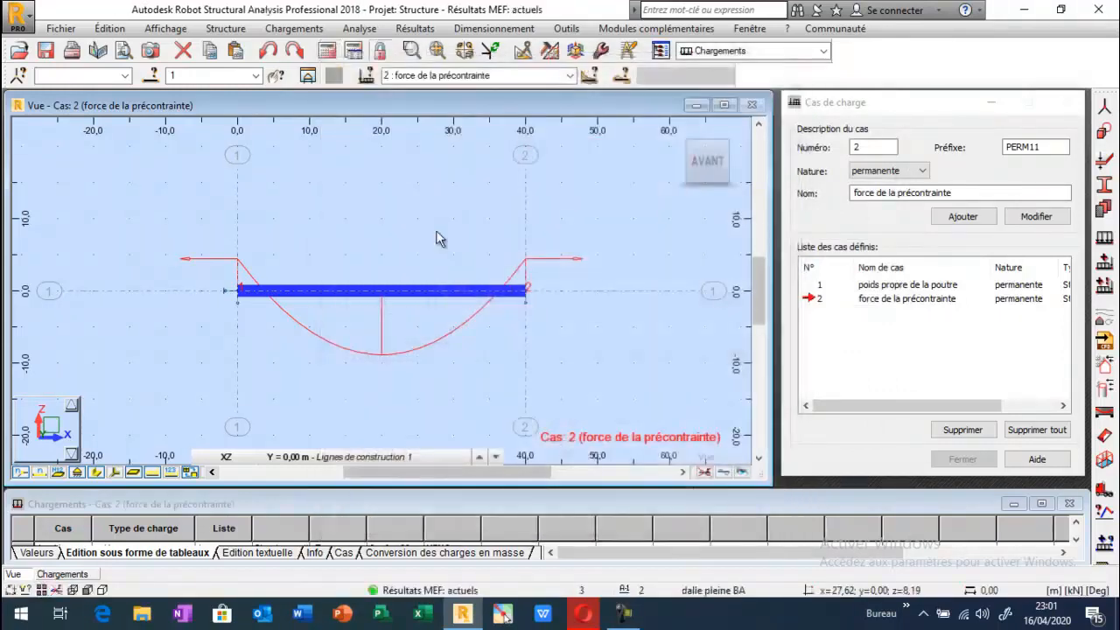
{"action": "left_click", "coordinate": [452, 227]}
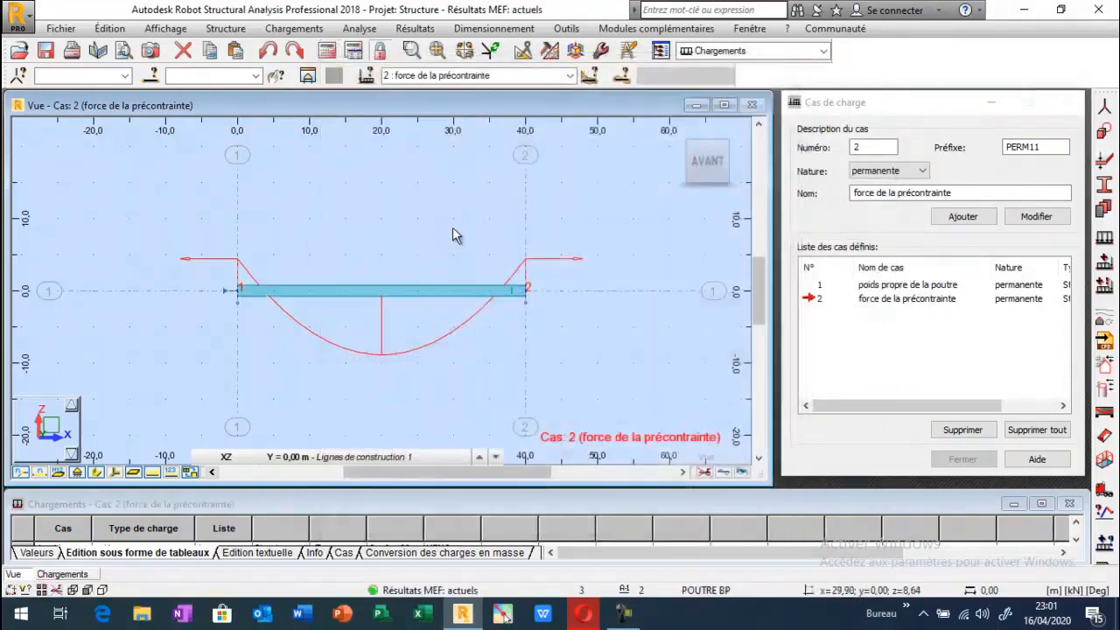
{"action": "left_click", "coordinate": [404, 29]}
{"action": "left_click", "coordinate": [419, 95]}
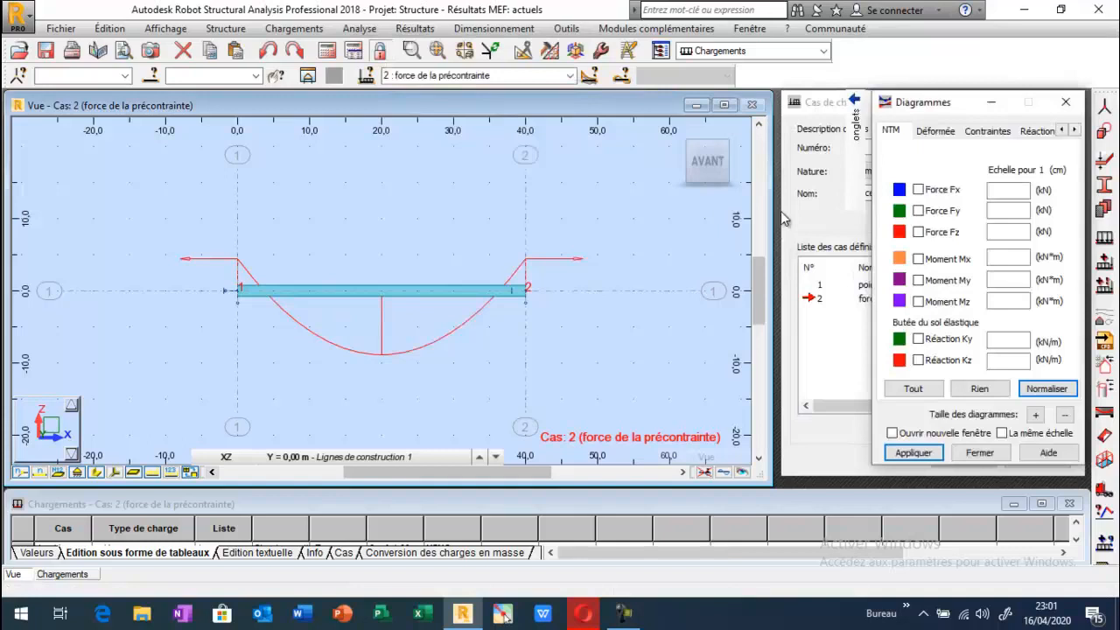
{"action": "left_click", "coordinate": [917, 280]}
{"action": "left_click", "coordinate": [913, 452]}
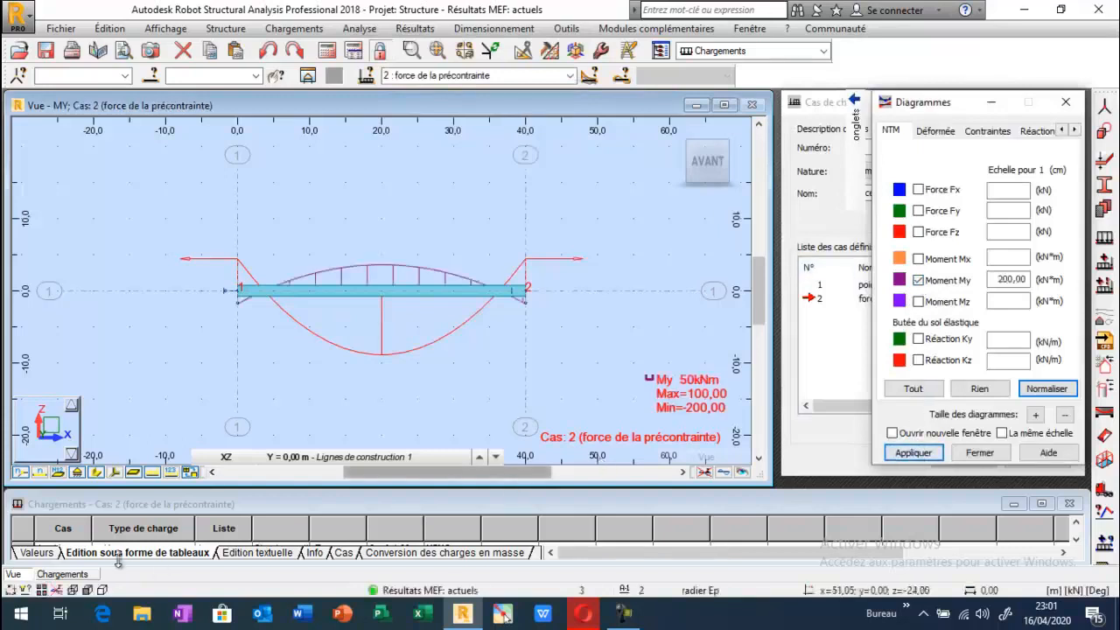
Hide the beam's section shape and label the My diagram with description tags at the local extremes.
{"action": "left_click", "coordinate": [284, 370]}
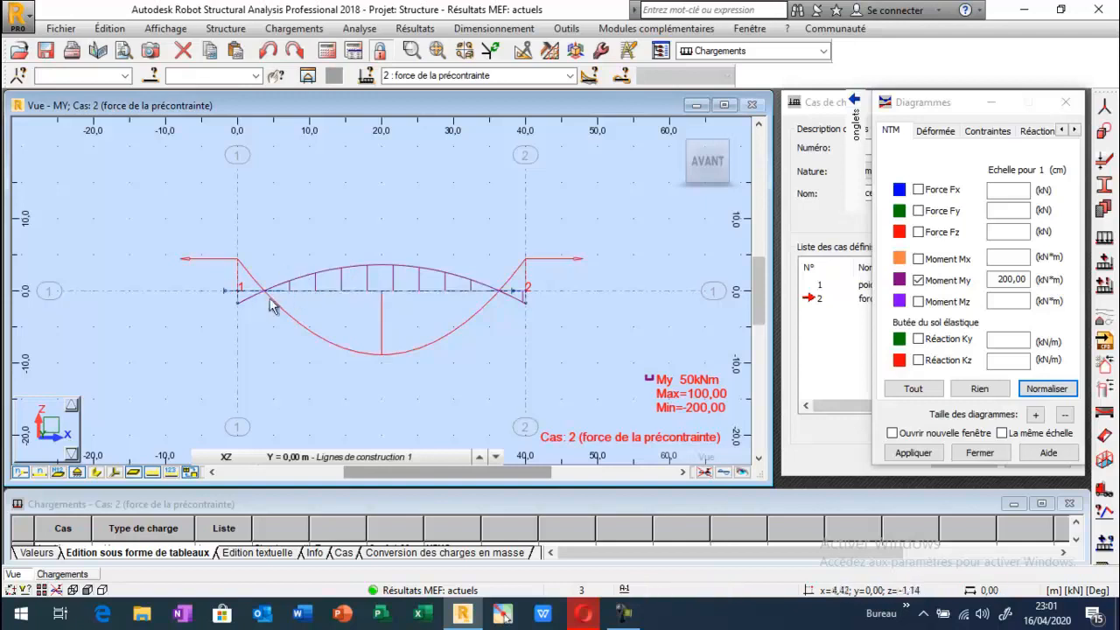
{"action": "mouse_move", "coordinate": [857, 180]}
{"action": "left_click", "coordinate": [825, 241]}
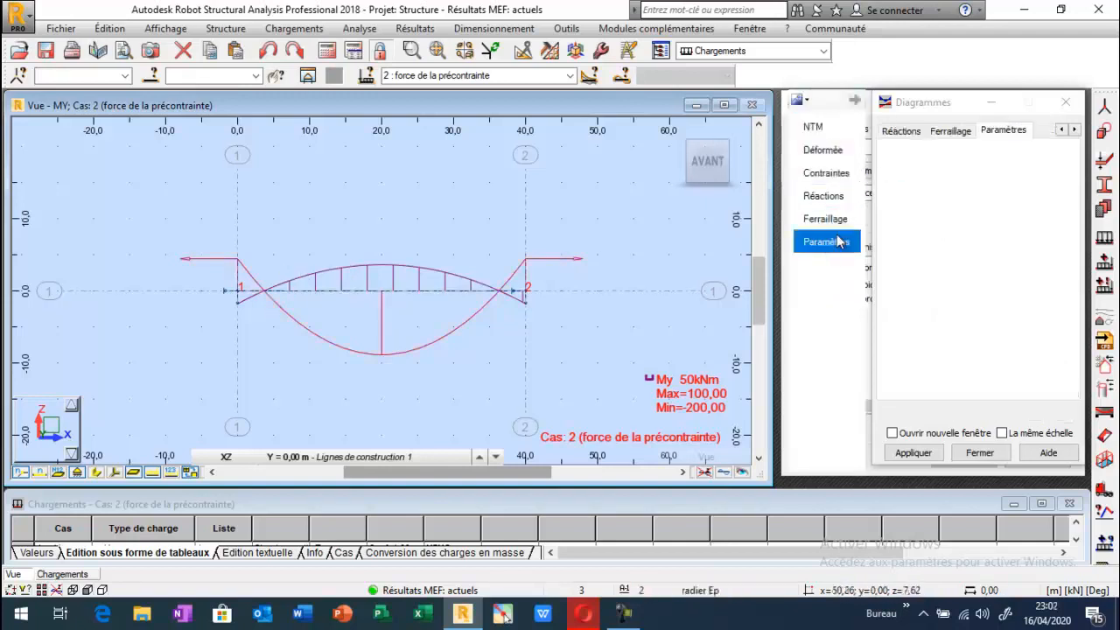
{"action": "left_click", "coordinate": [909, 453]}
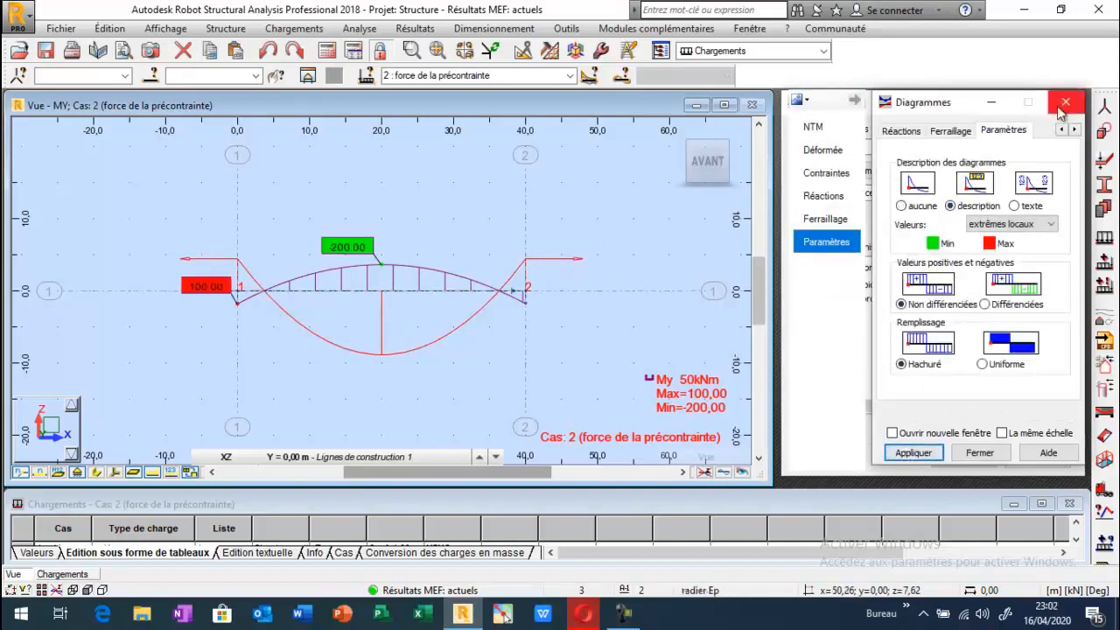
Display the shear force Fz diagram in place of the bending moment My.
{"action": "left_click", "coordinate": [813, 126]}
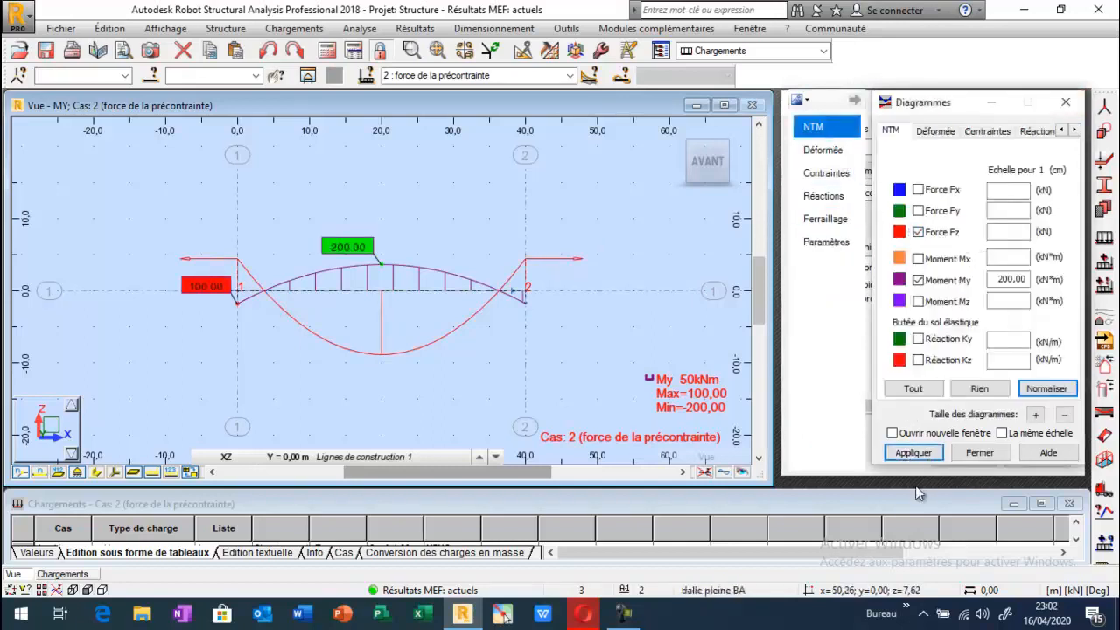
{"action": "left_click", "coordinate": [910, 453]}
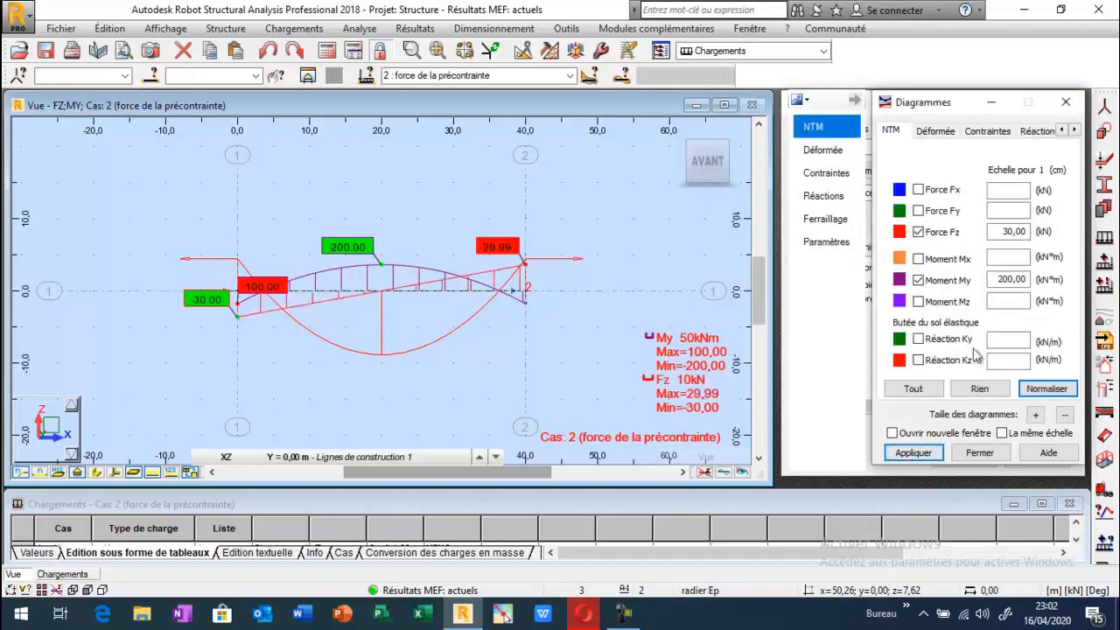
{"action": "left_click", "coordinate": [918, 280]}
{"action": "left_click", "coordinate": [906, 455]}
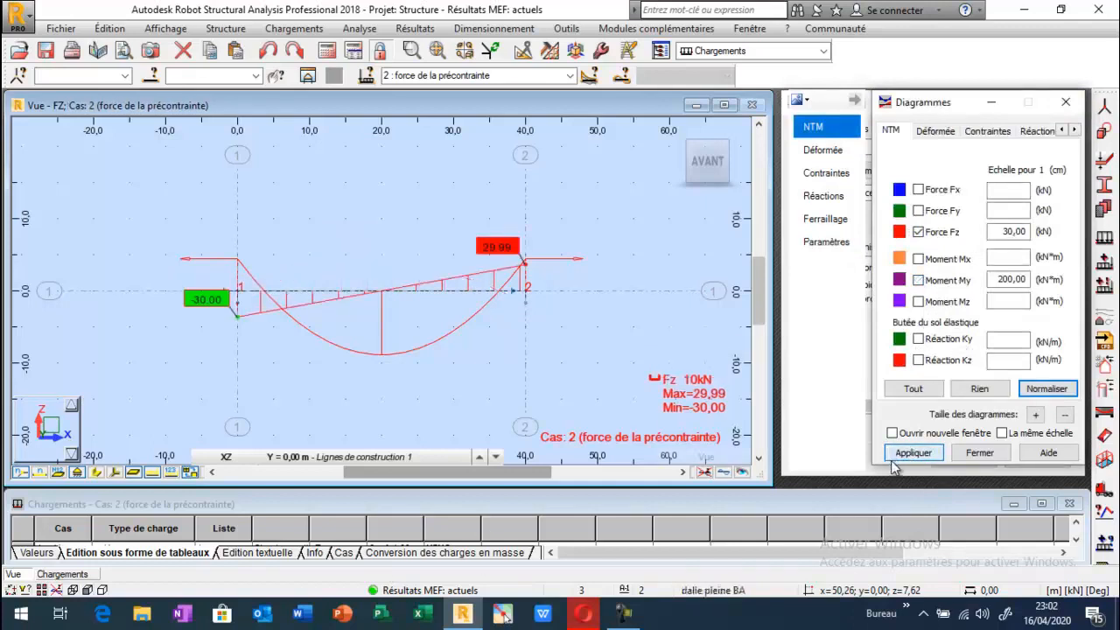
Show the axial force Fx diagram in place of Fz and return to the bending moment My diagram.
{"action": "left_click", "coordinate": [918, 232]}
{"action": "left_click", "coordinate": [917, 189]}
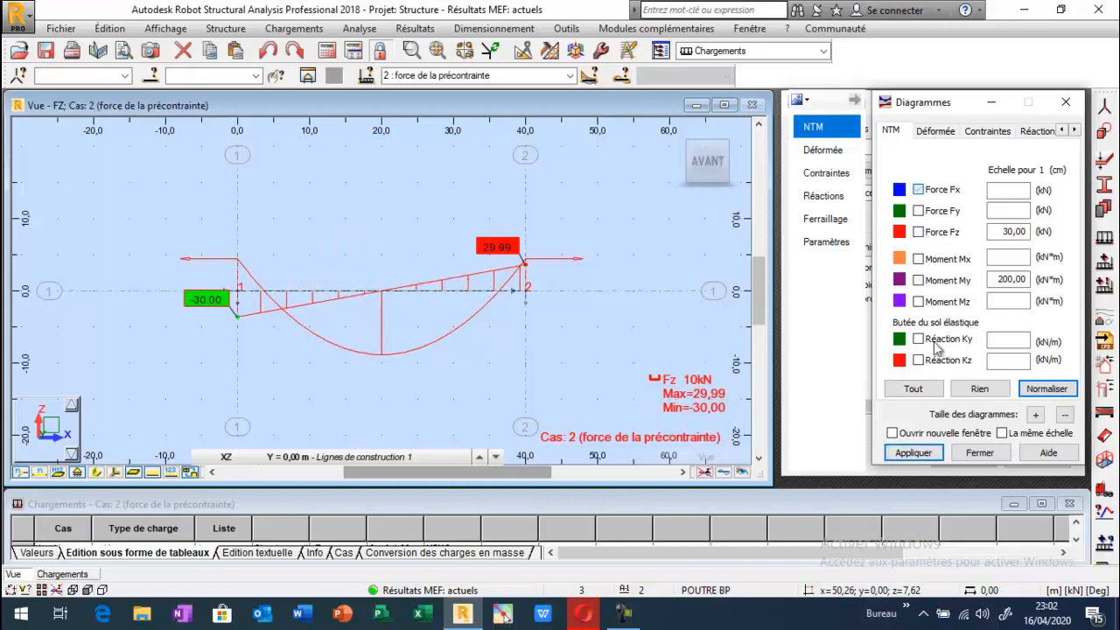
{"action": "left_click", "coordinate": [920, 451]}
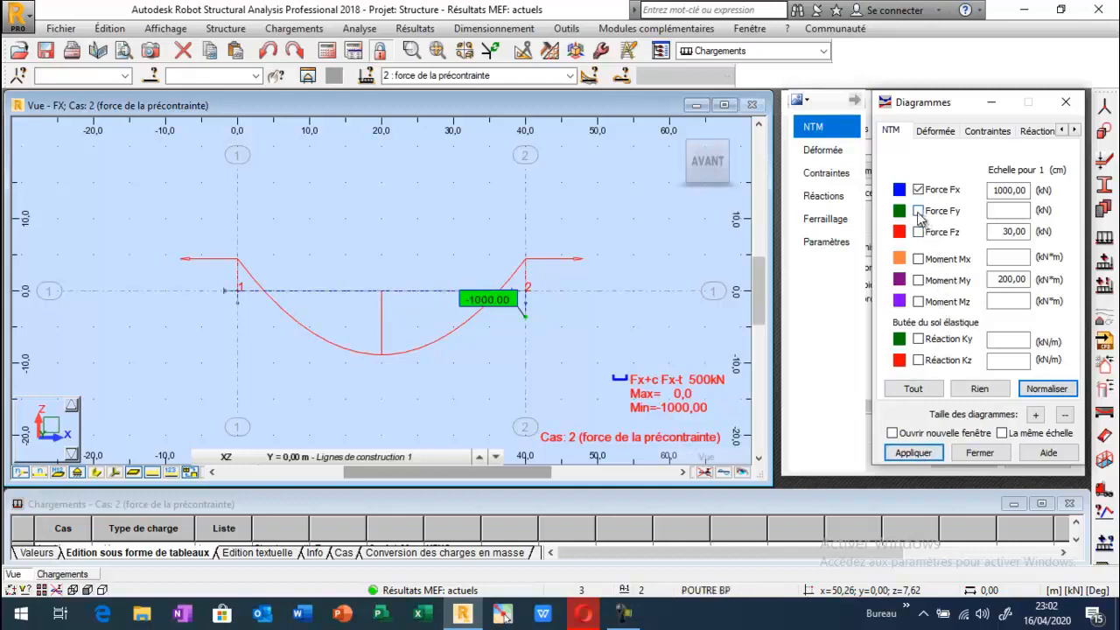
{"action": "left_click", "coordinate": [919, 281]}
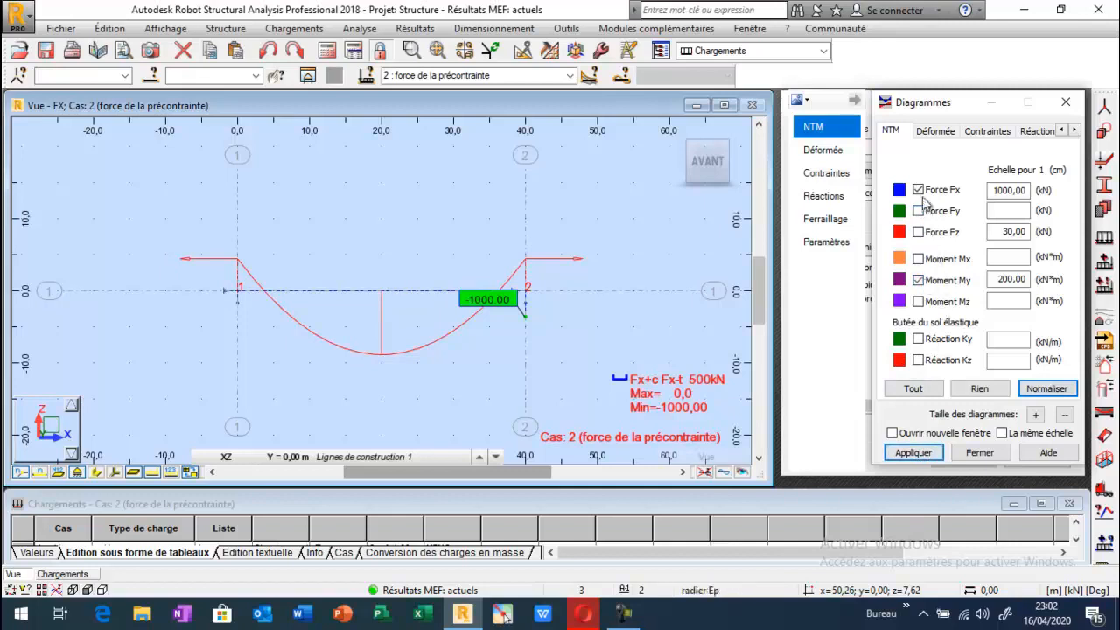
{"action": "left_click", "coordinate": [913, 451]}
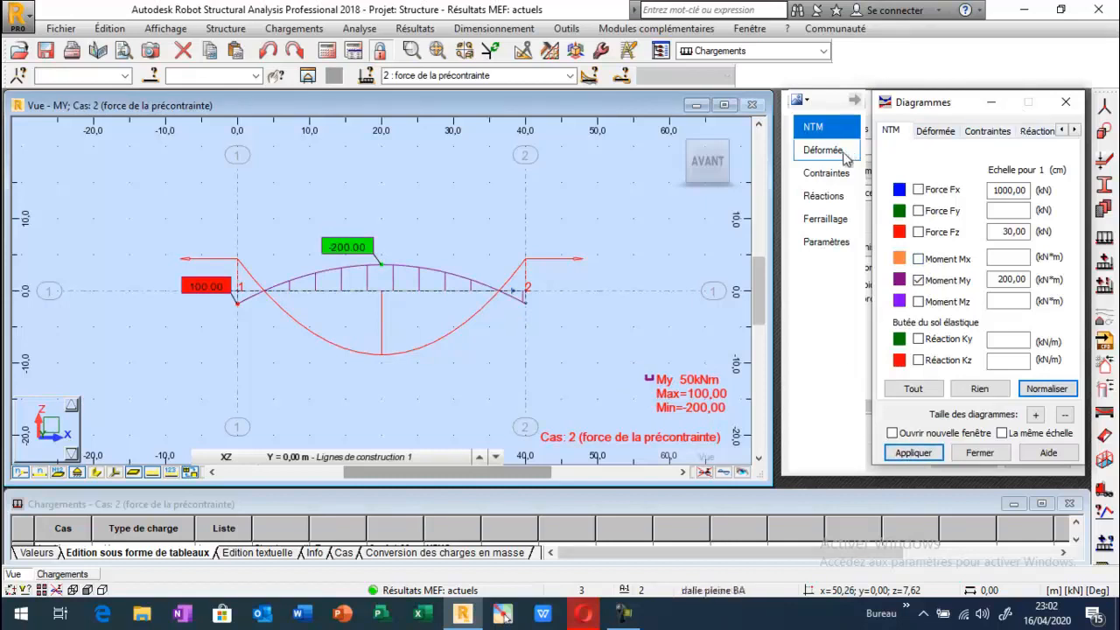
Set the diagram descriptions to label all values (toutes) and apply the setting to the My diagram.
{"action": "left_click", "coordinate": [822, 243]}
{"action": "left_click", "coordinate": [1014, 227]}
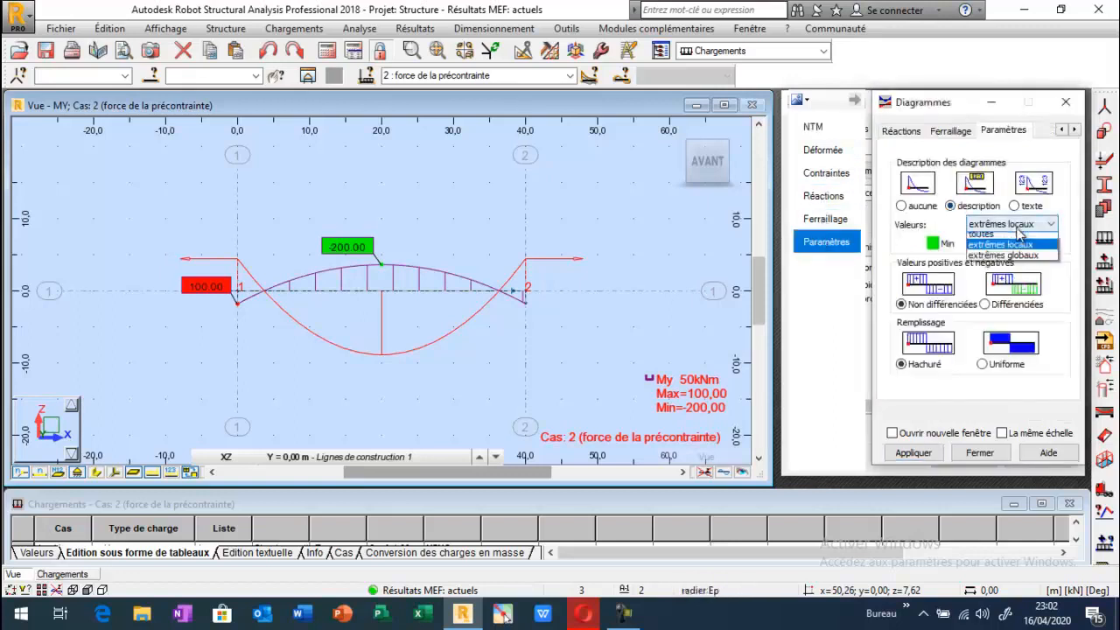
{"action": "left_click", "coordinate": [992, 249]}
{"action": "left_click", "coordinate": [998, 227]}
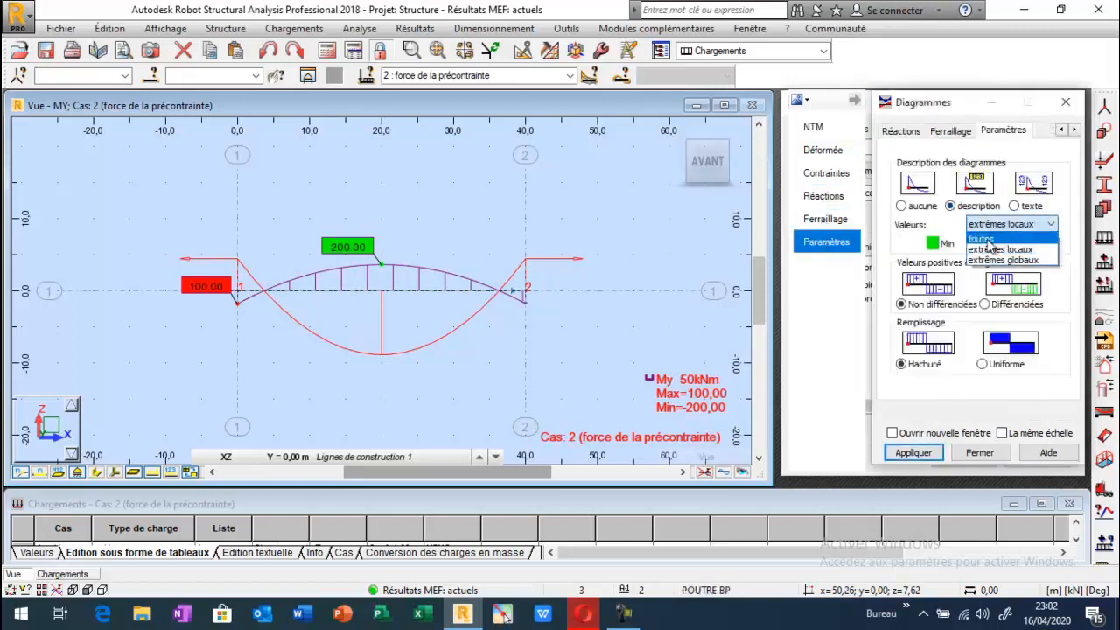
{"action": "left_click", "coordinate": [987, 239]}
{"action": "left_click", "coordinate": [914, 453]}
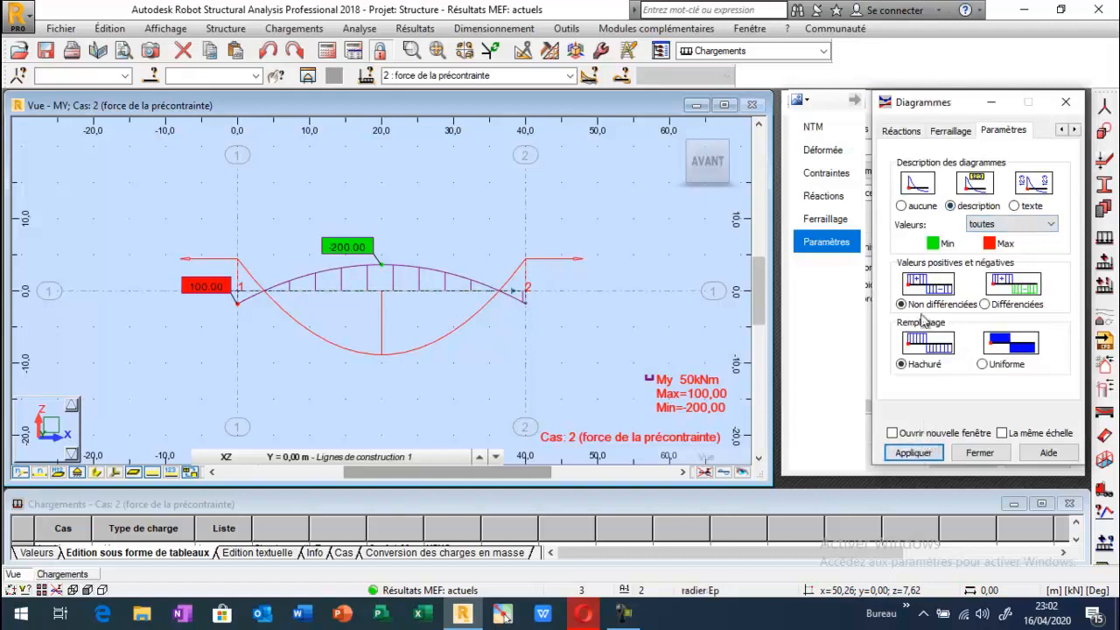
Replace the My diagram with the shear force Fz diagram to check its labelled values.
{"action": "left_click", "coordinate": [815, 127]}
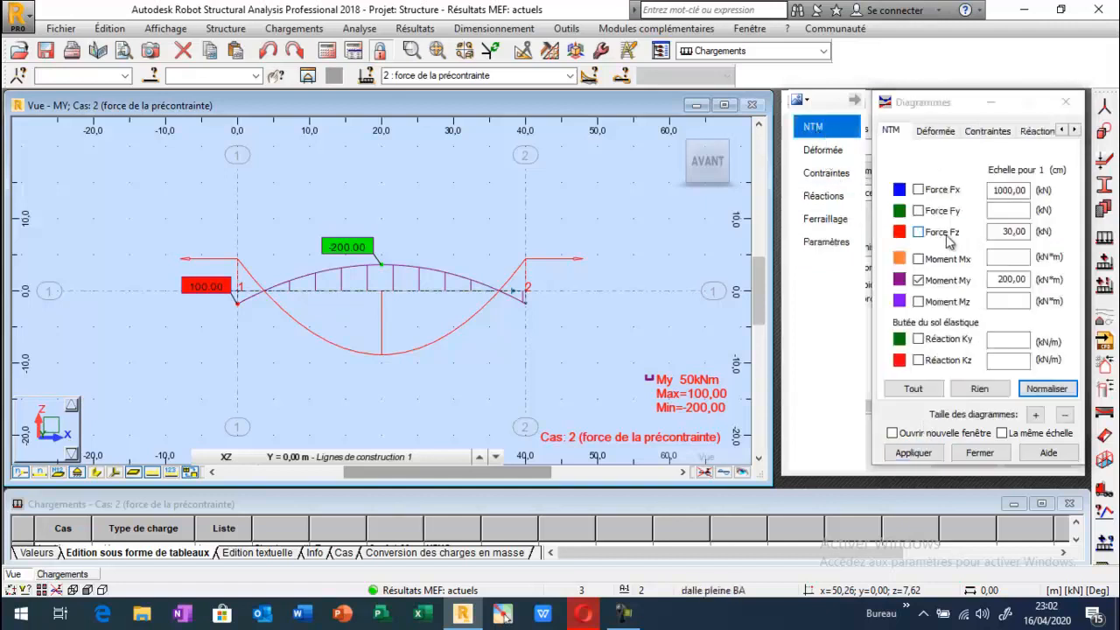
{"action": "left_click", "coordinate": [942, 234]}
{"action": "left_click", "coordinate": [921, 281]}
{"action": "left_click", "coordinate": [913, 452]}
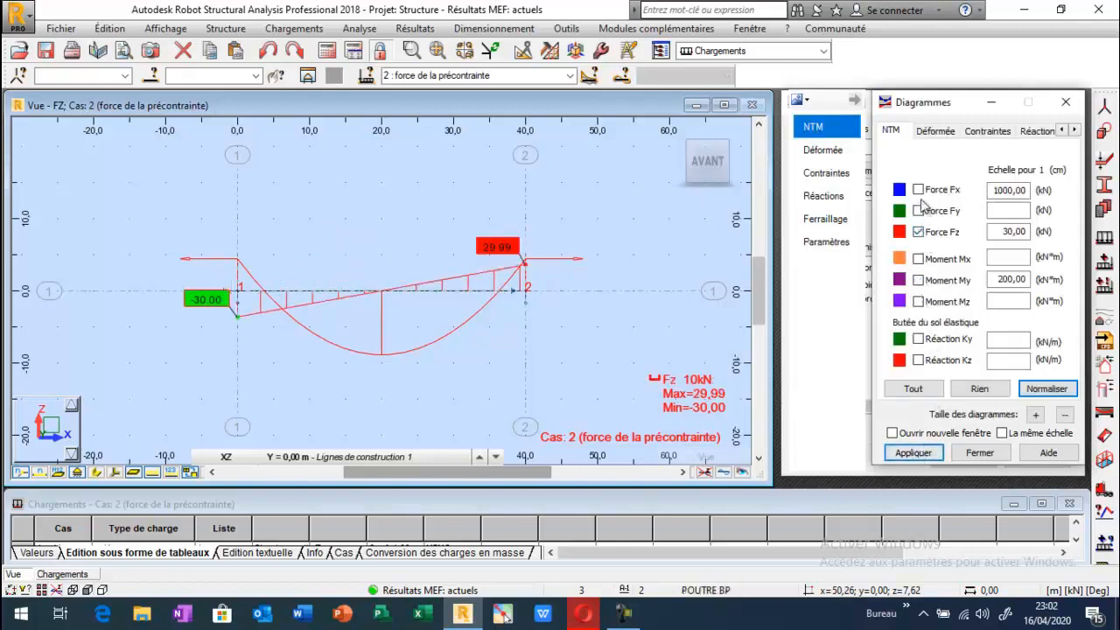
Switch the diagram back to bending moment My and show the load values on the prestress load symbol.
{"action": "left_click", "coordinate": [919, 232]}
{"action": "left_click", "coordinate": [919, 280]}
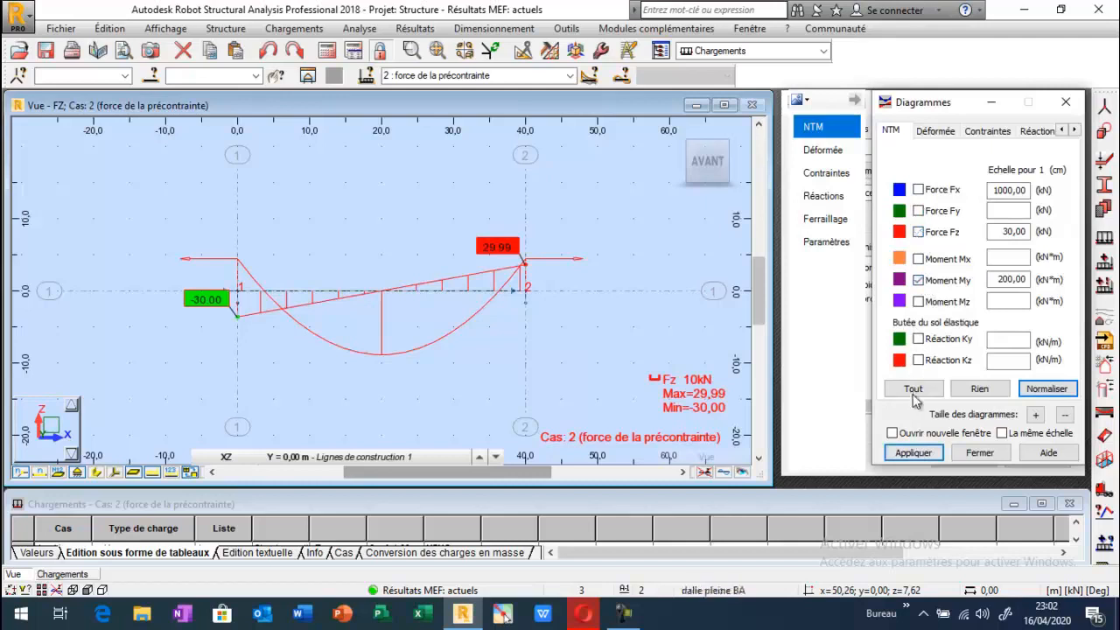
{"action": "left_click", "coordinate": [913, 452]}
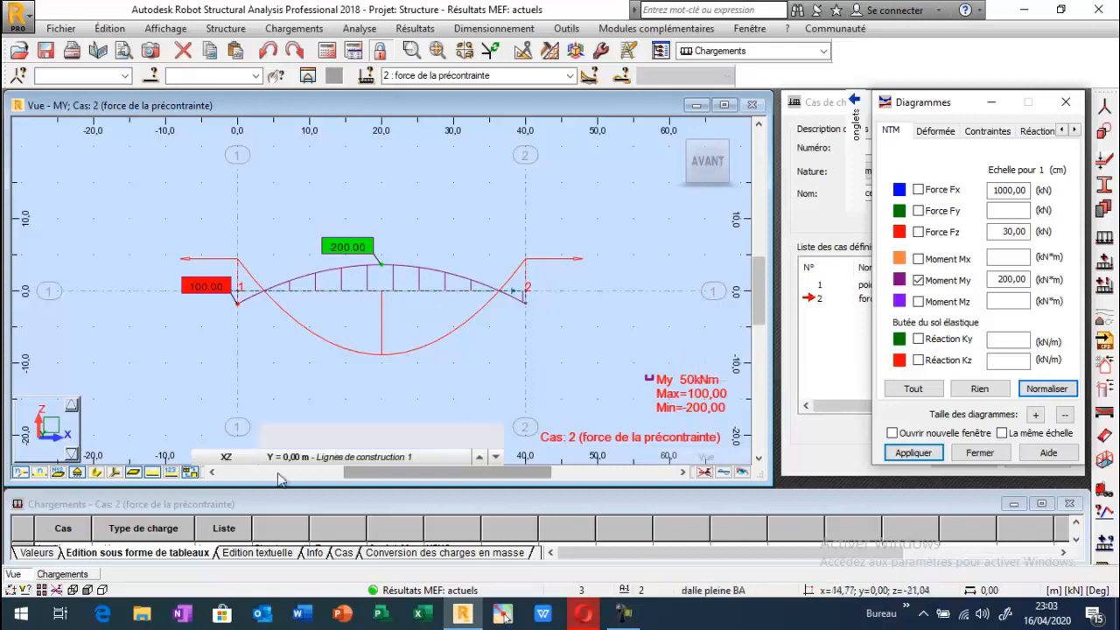
{"action": "left_click", "coordinate": [168, 473]}
{"action": "mouse_move", "coordinate": [417, 356]}
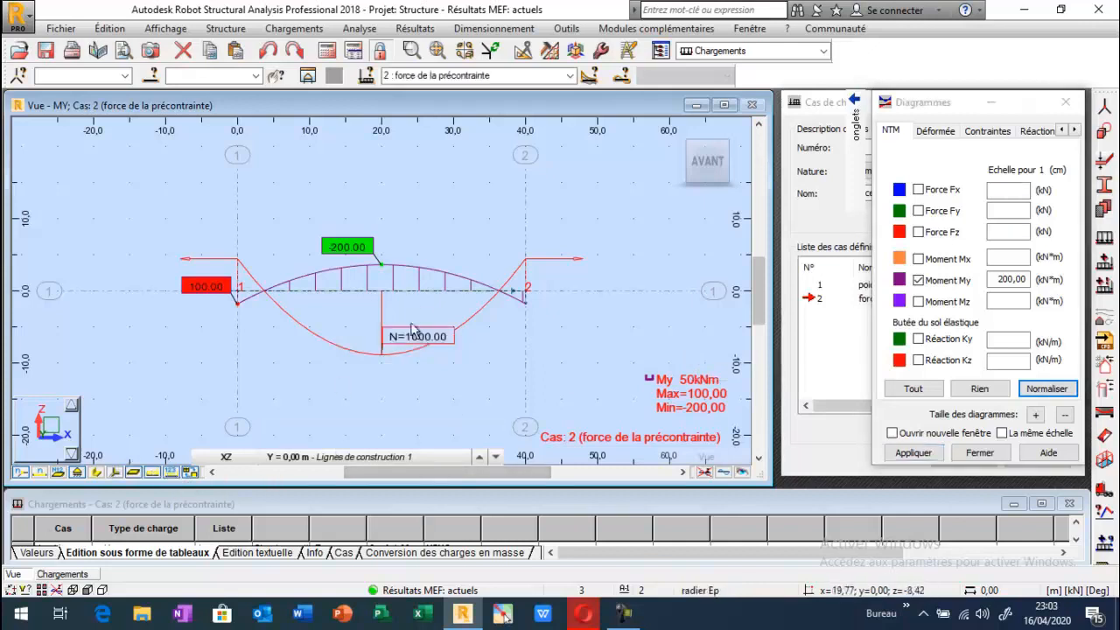